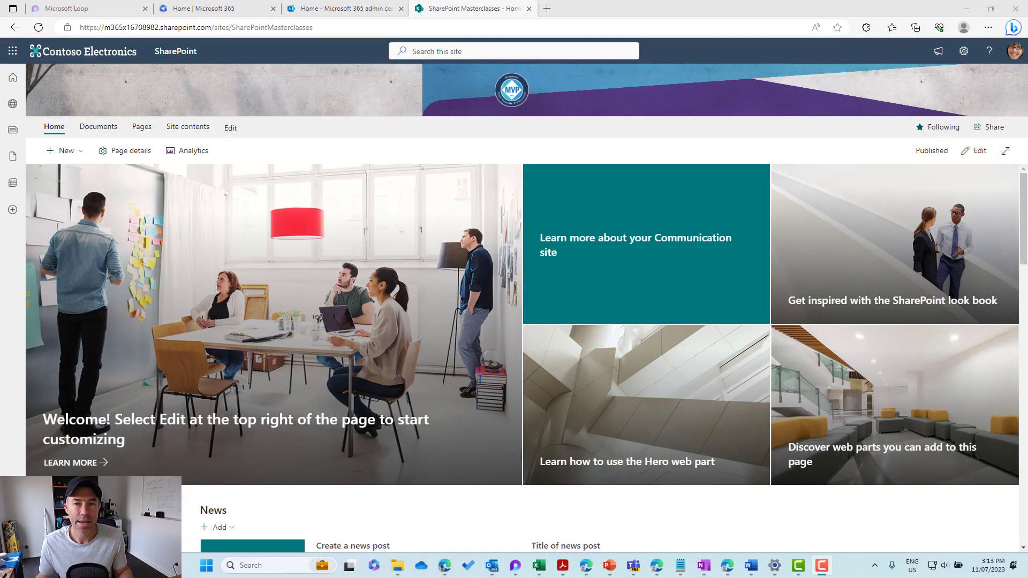
Open the site columns gallery from the SharePoint Masterclasses site's full site settings.
{"action": "left_click", "coordinate": [963, 50]}
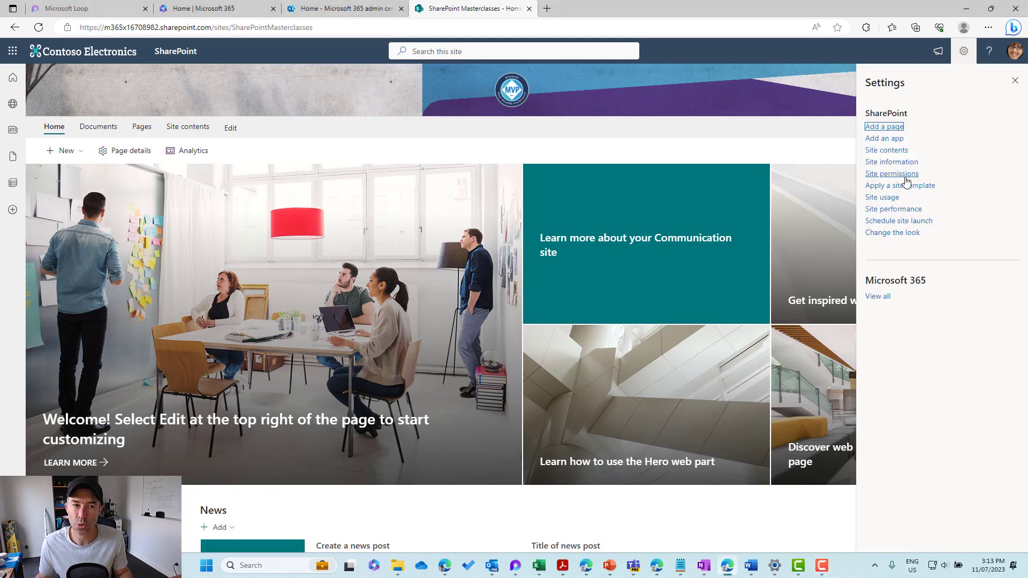
{"action": "left_click", "coordinate": [899, 163]}
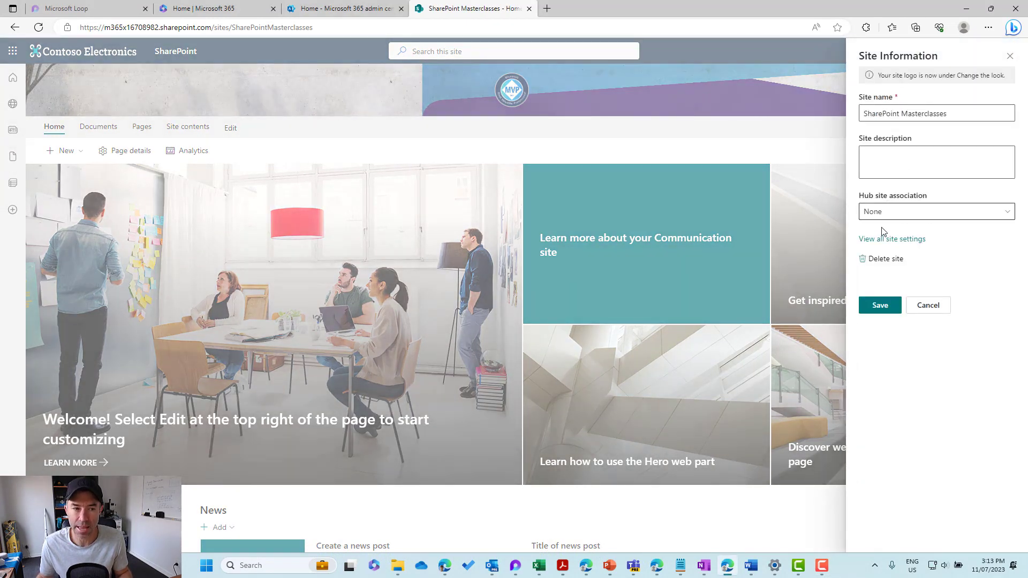
{"action": "left_click", "coordinate": [878, 244]}
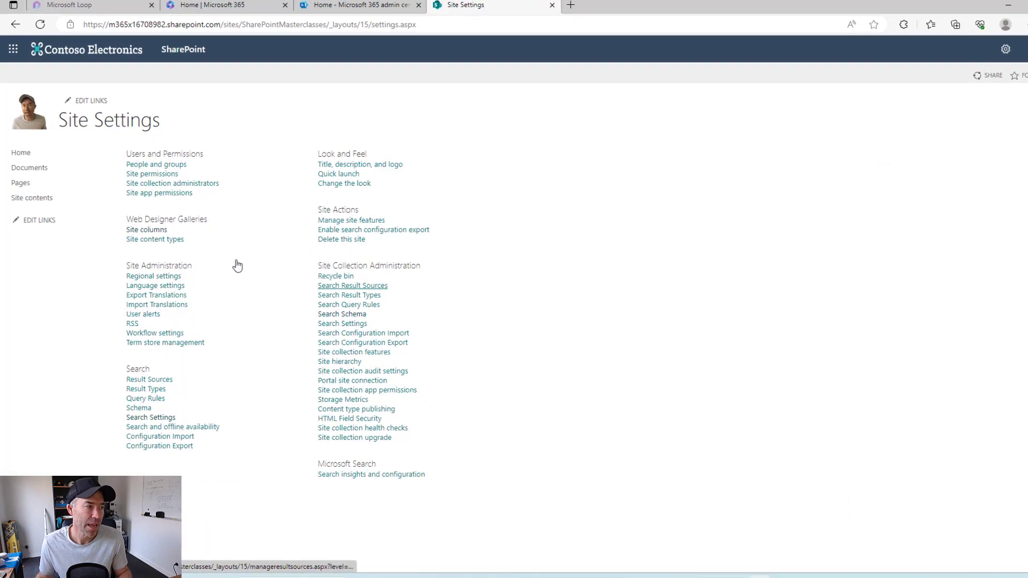
{"action": "left_click_drag", "start_coordinate": [126, 218], "coordinate": [173, 236]}
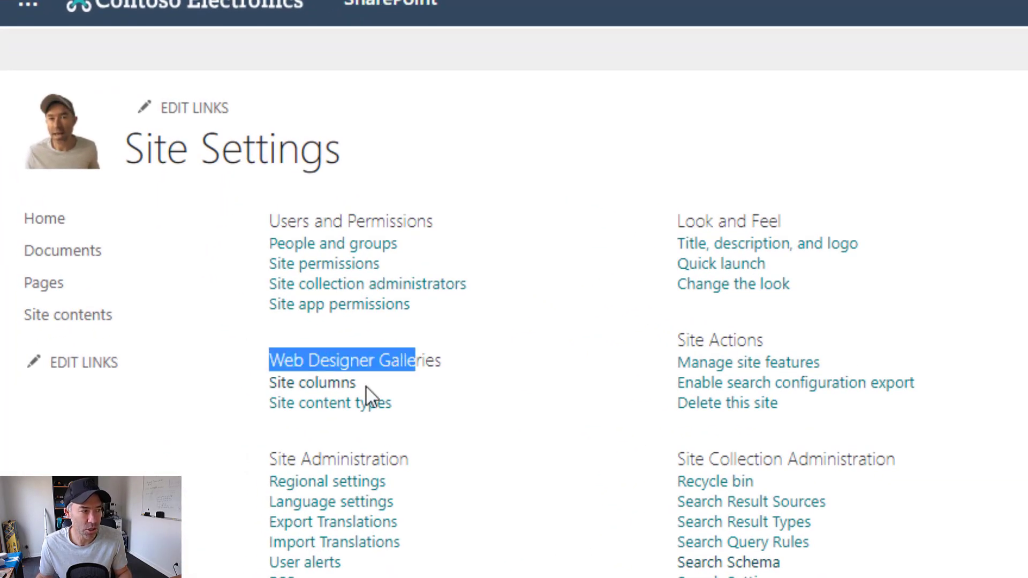
{"action": "left_click", "coordinate": [332, 384]}
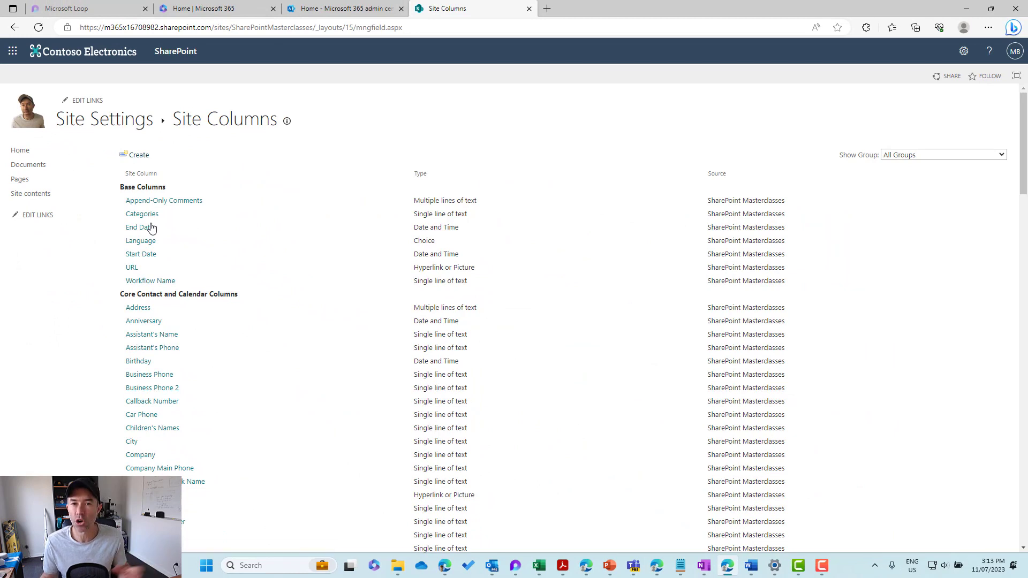
Start a new site column named DocumentType with Choice as its type of information.
{"action": "left_click", "coordinate": [139, 156]}
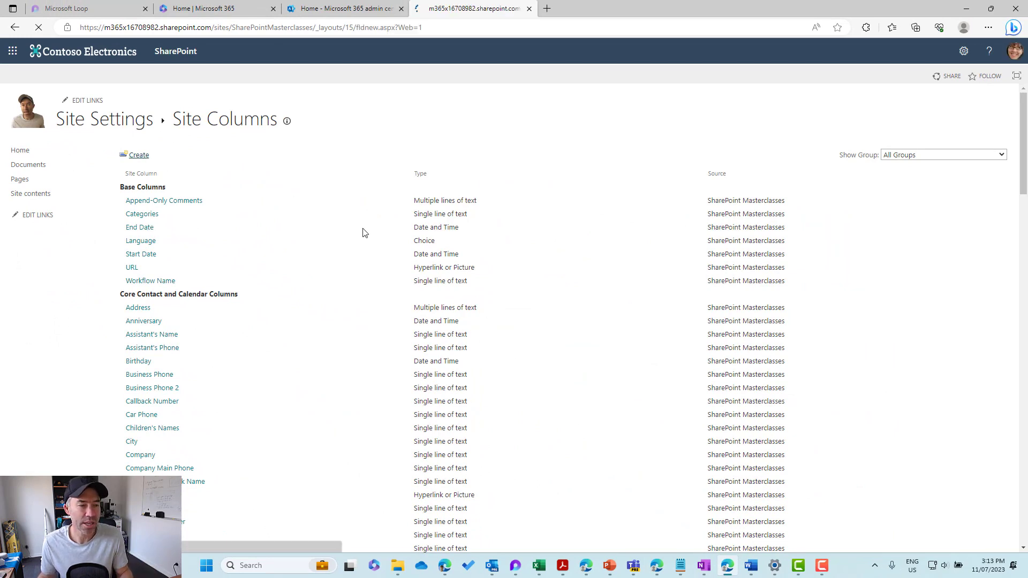
{"action": "type", "text": "Docu"}
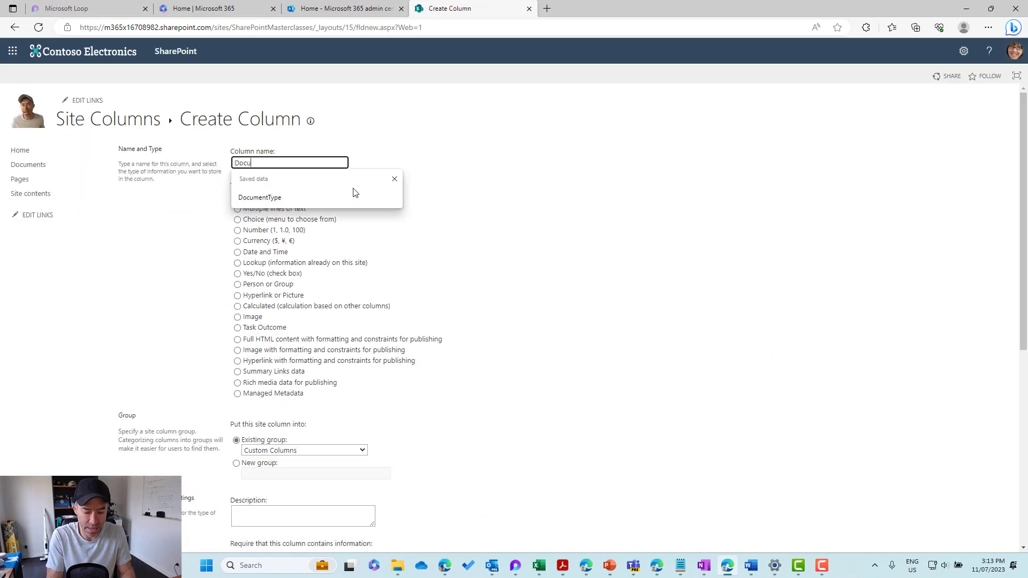
{"action": "type", "text": "mentType"}
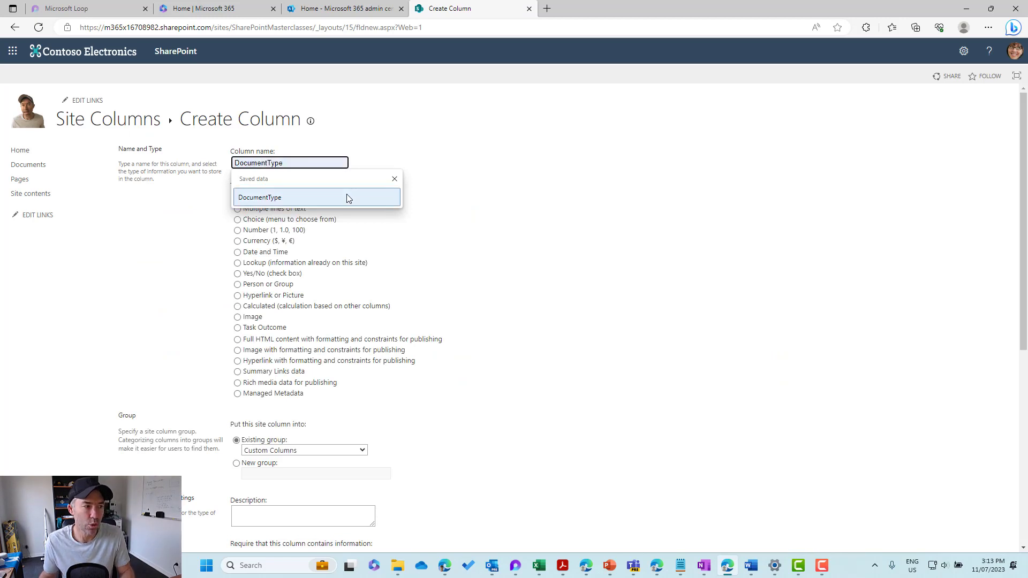
{"action": "left_click", "coordinate": [346, 194]}
{"action": "left_click", "coordinate": [256, 220]}
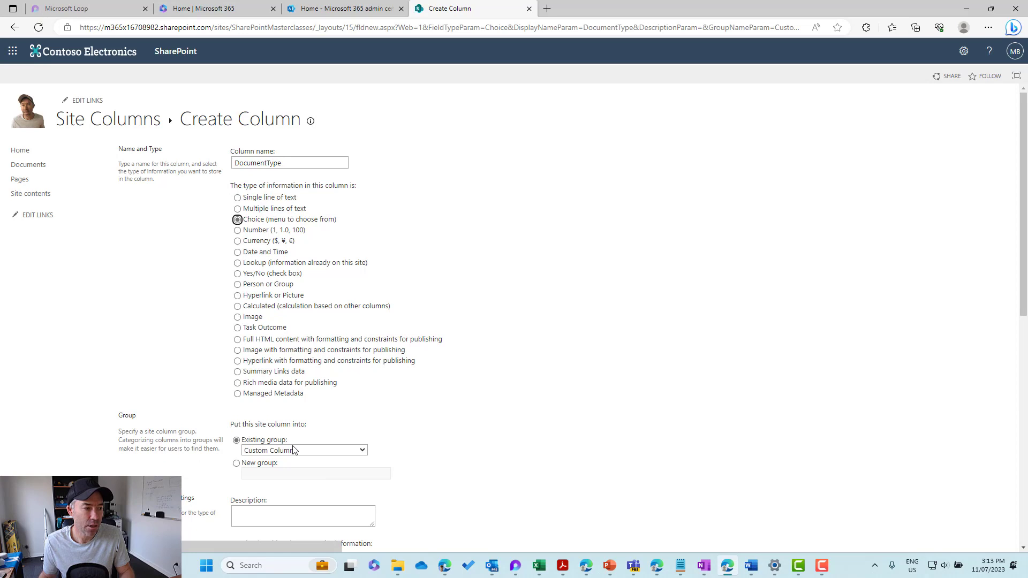
Assign the DocumentType column to a new group named "_my custom columns".
{"action": "left_click", "coordinate": [256, 467]}
{"action": "scroll", "coordinate": [321, 462], "scroll_direction": "down", "scroll_amount": 2}
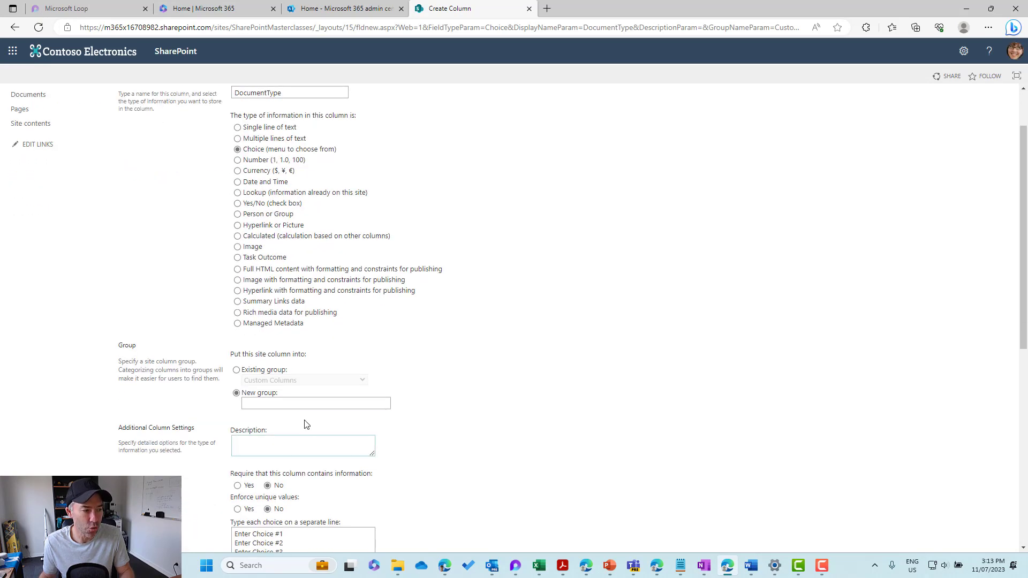
{"action": "left_click", "coordinate": [298, 403]}
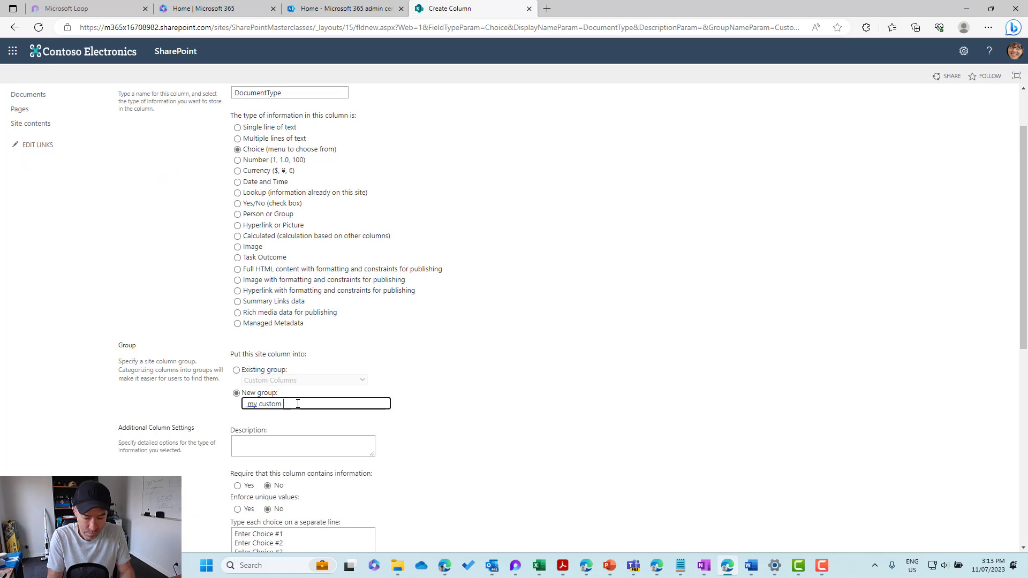
{"action": "type", "text": "_my custom columns"}
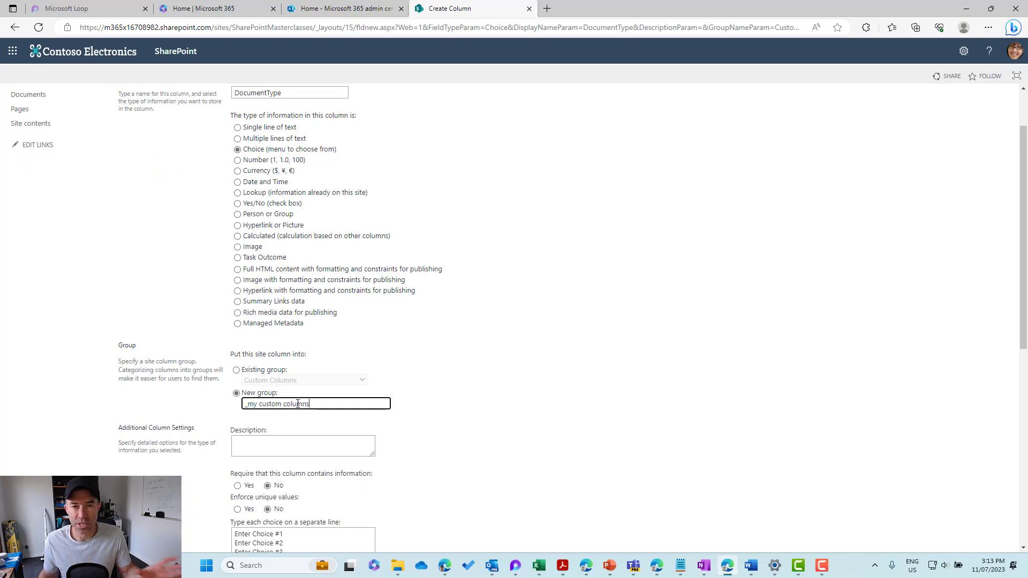
{"action": "left_click", "coordinate": [246, 452]}
Replace the placeholder choices with Updates, Info Sheets and Training Info, one per line, and create the column.
{"action": "scroll", "coordinate": [302, 338], "scroll_direction": "down", "scroll_amount": 4}
{"action": "left_click_drag", "start_coordinate": [303, 338], "coordinate": [224, 328]}
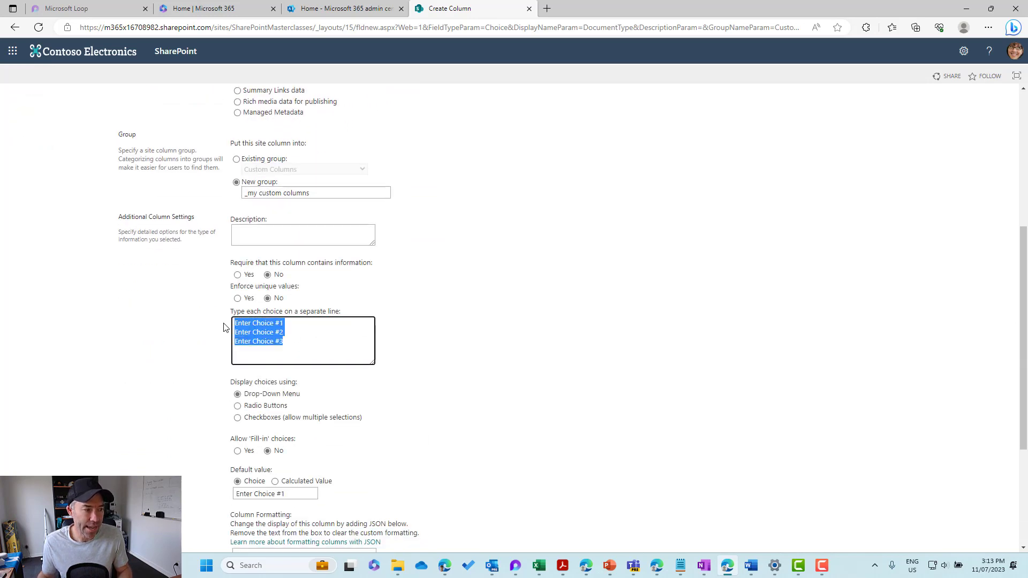
{"action": "type", "text": "Updates Info Sheets Training Info"}
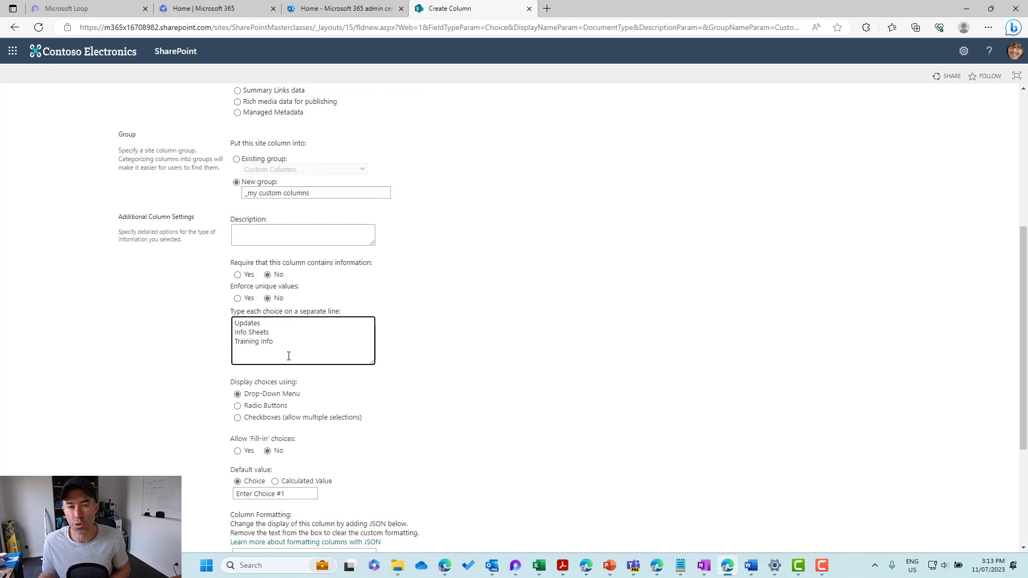
{"action": "scroll", "coordinate": [404, 389], "scroll_direction": "down", "scroll_amount": 3}
{"action": "left_click", "coordinate": [599, 369]}
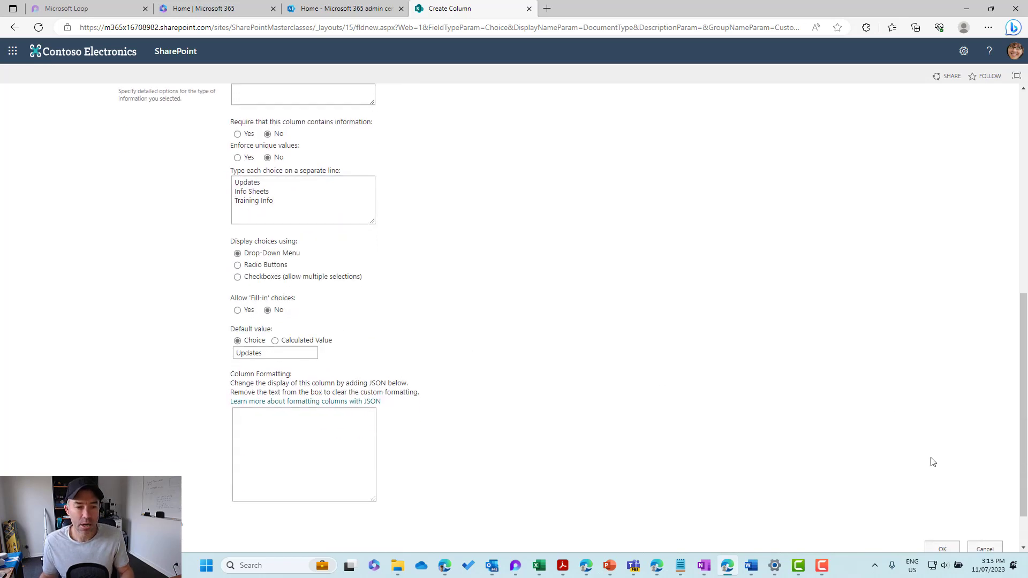
{"action": "scroll", "coordinate": [932, 472], "scroll_direction": "down", "scroll_amount": 1}
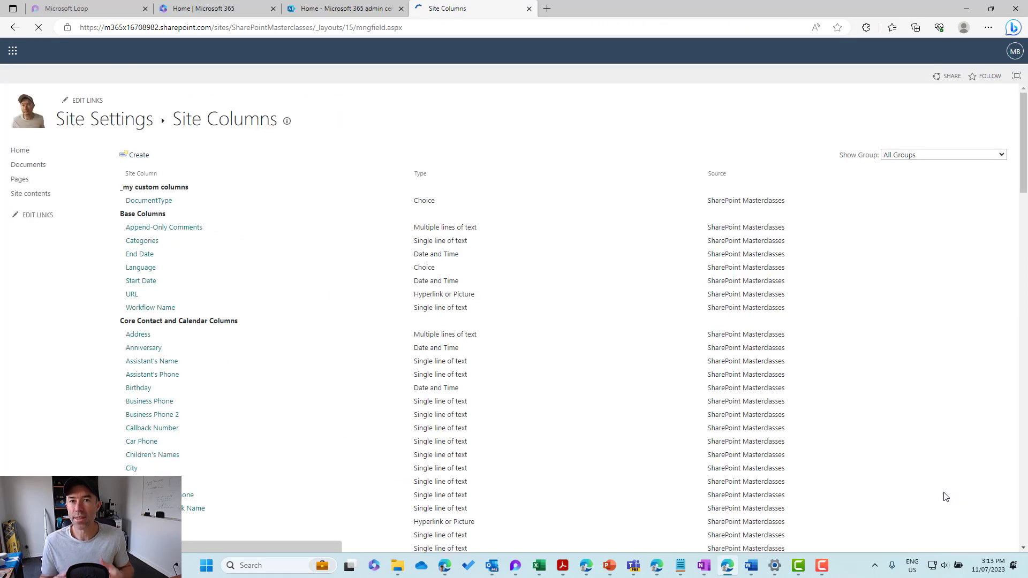
Open the Documents library and go to its full library settings page.
{"action": "left_click", "coordinate": [39, 166]}
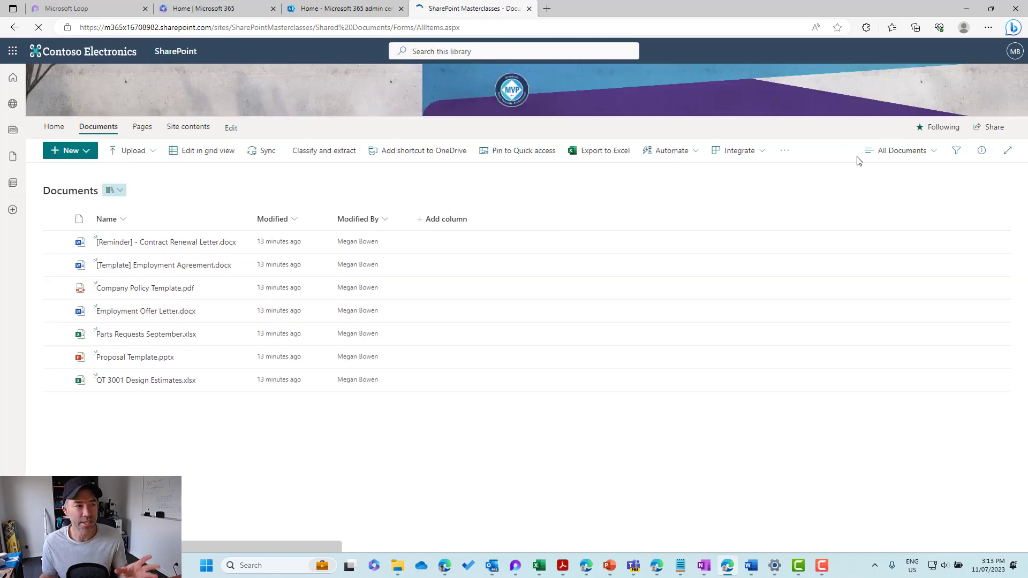
{"action": "left_click", "coordinate": [963, 51]}
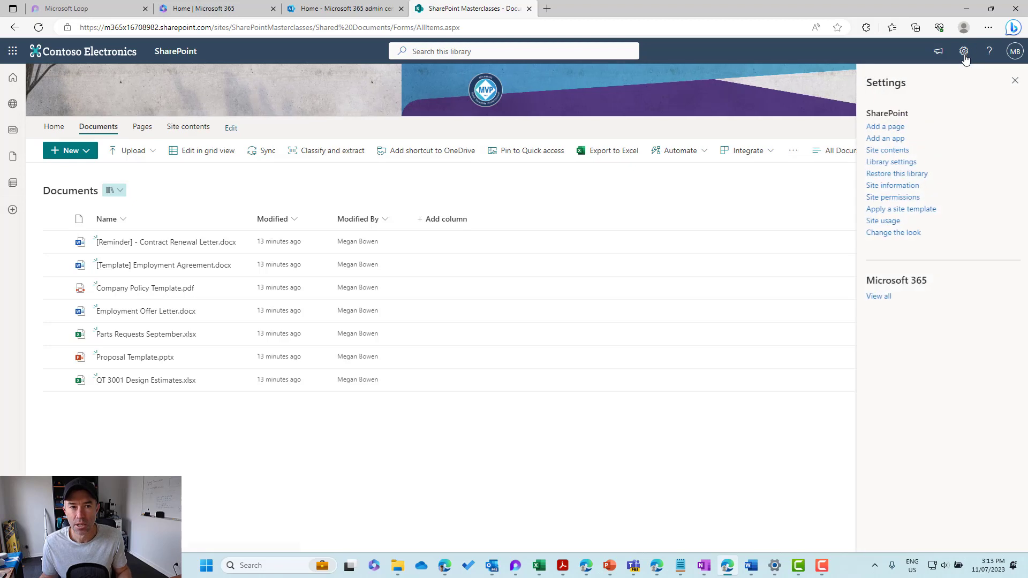
{"action": "left_click", "coordinate": [882, 166]}
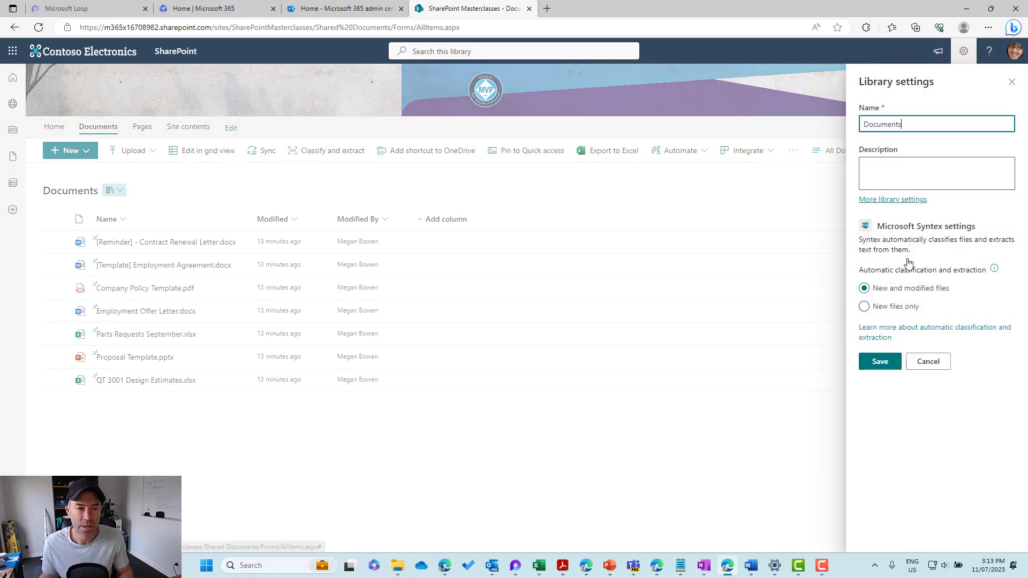
{"action": "left_click", "coordinate": [887, 200]}
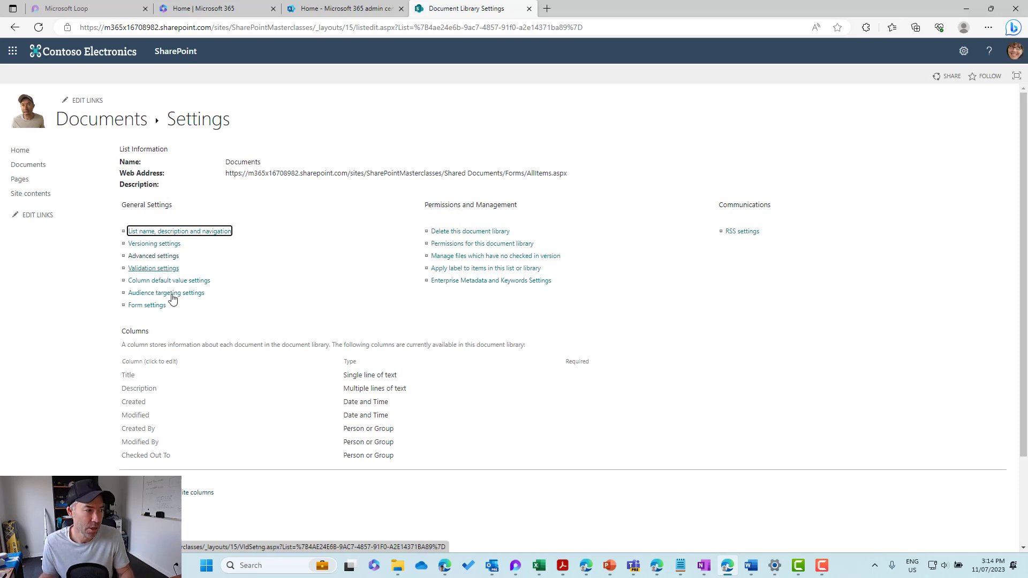
Add the existing DocumentType site column from the "_my custom columns" group to the Documents library.
{"action": "left_click_drag", "start_coordinate": [122, 332], "coordinate": [143, 333]}
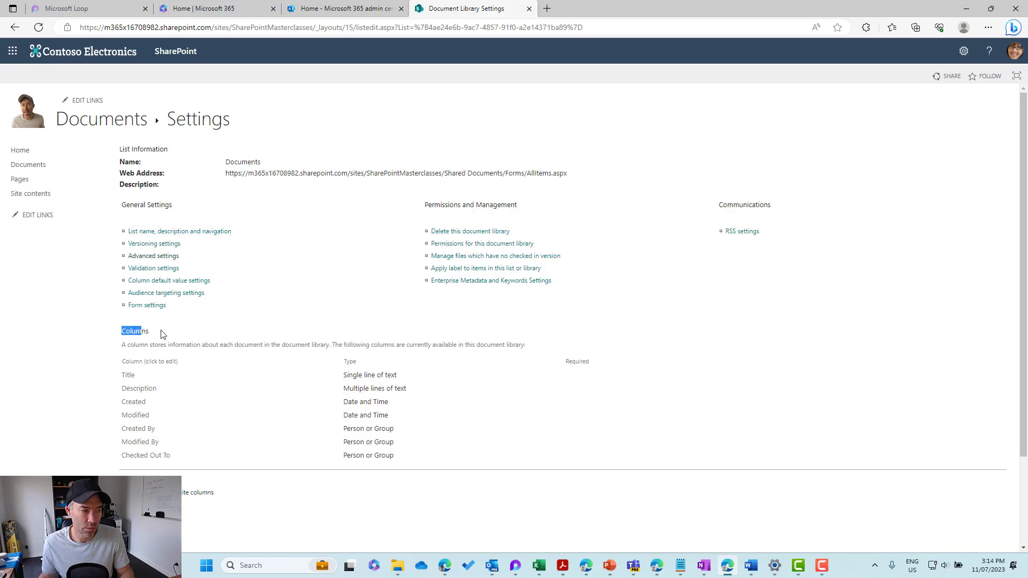
{"action": "scroll", "coordinate": [161, 375], "scroll_direction": "down", "scroll_amount": 1}
{"action": "left_click", "coordinate": [144, 423]}
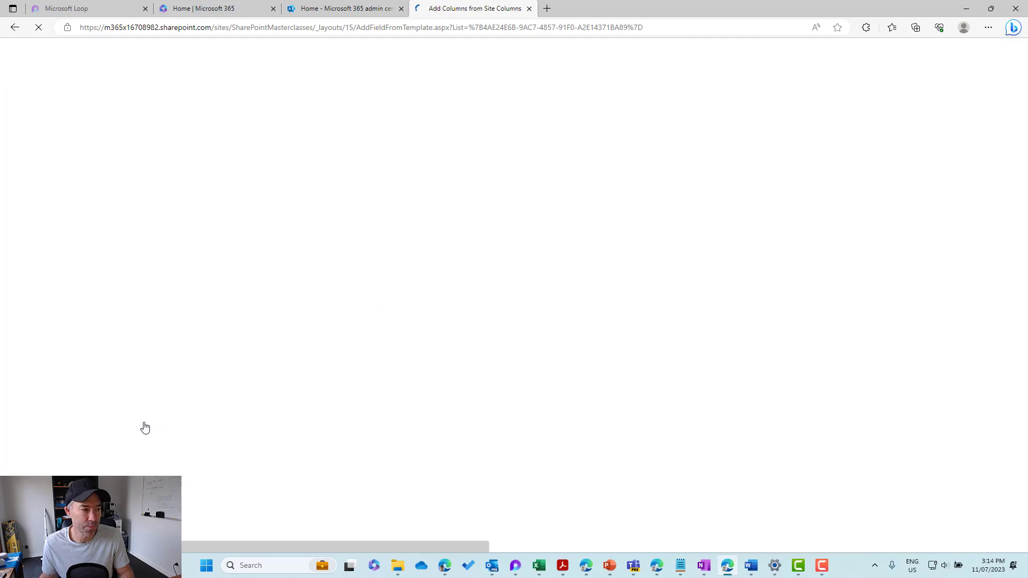
{"action": "left_click", "coordinate": [251, 170]}
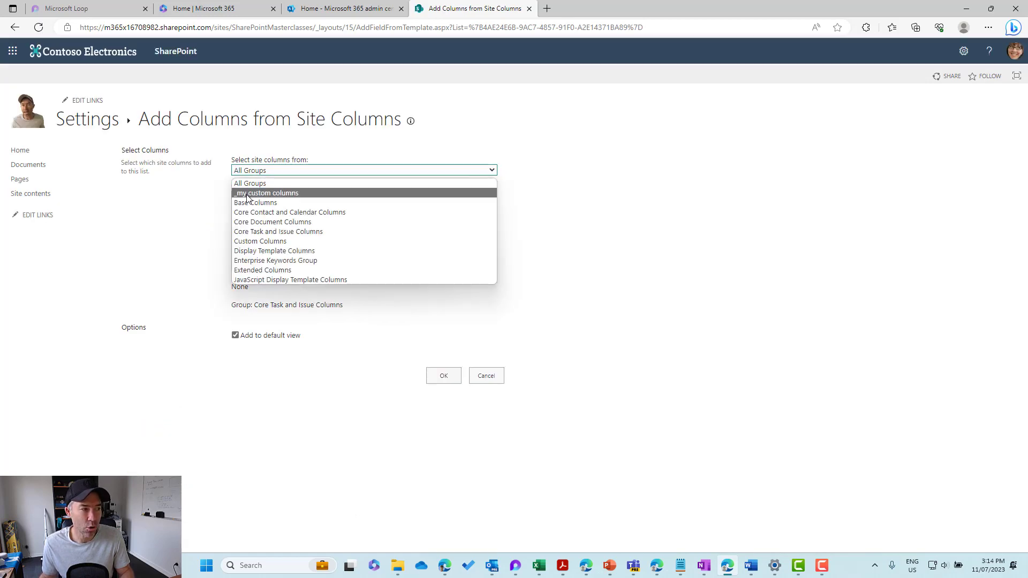
{"action": "left_click", "coordinate": [248, 191]}
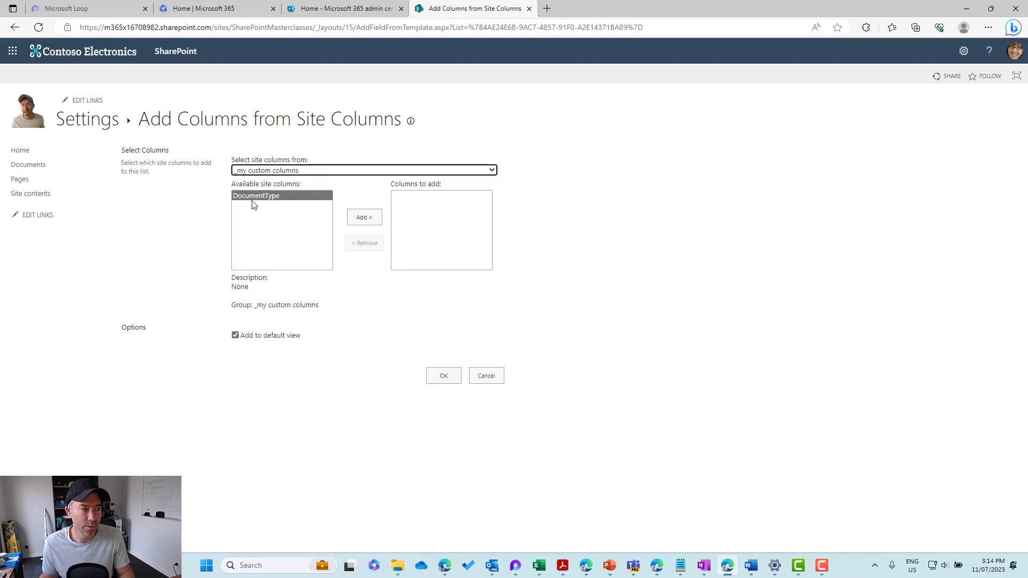
{"action": "left_click", "coordinate": [359, 217]}
{"action": "left_click", "coordinate": [453, 377]}
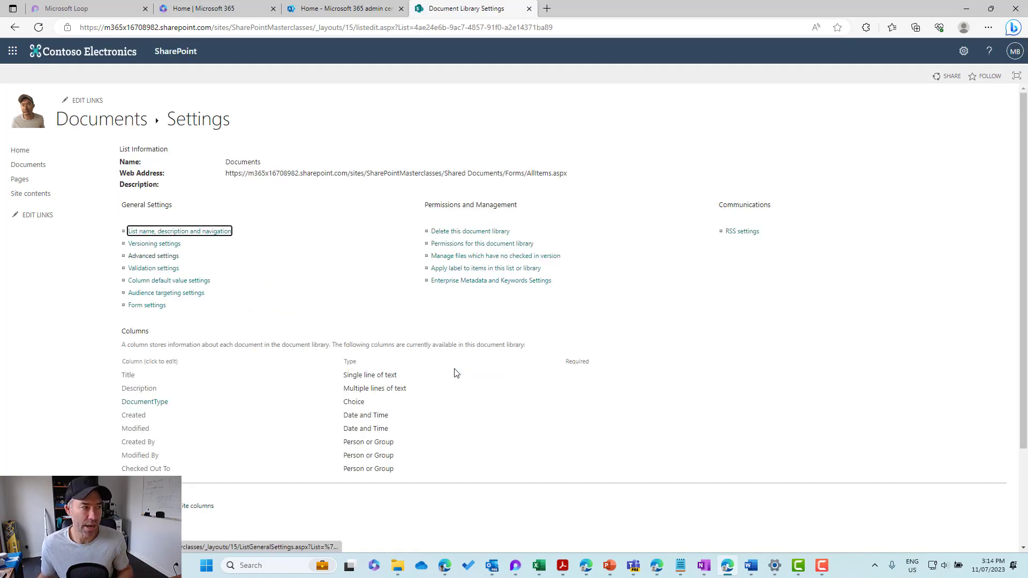
Back in the Documents library, bulk-set DocumentType to Info Sheets for the first three files and save.
{"action": "left_click", "coordinate": [90, 123]}
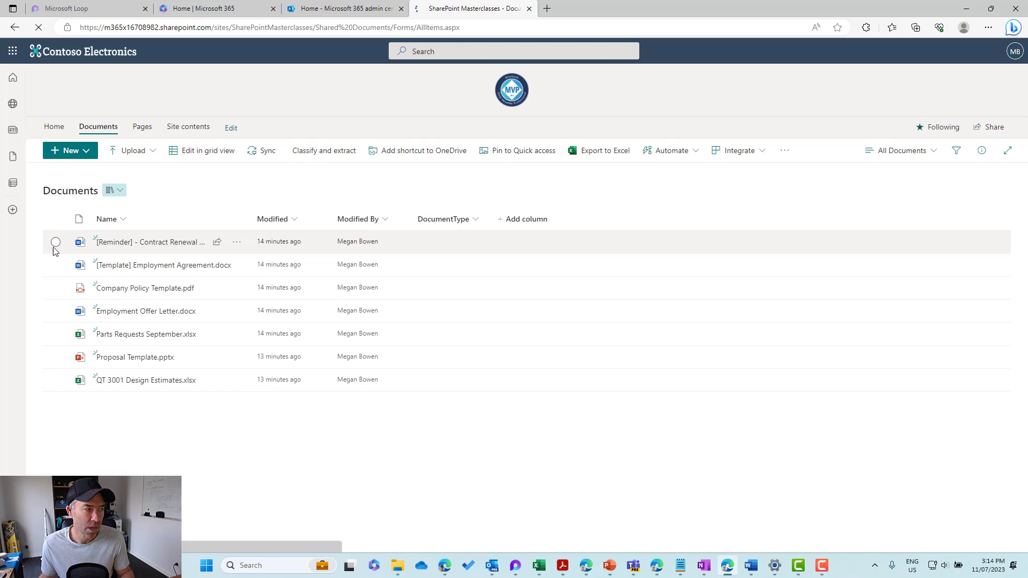
{"action": "left_click", "coordinate": [57, 267]}
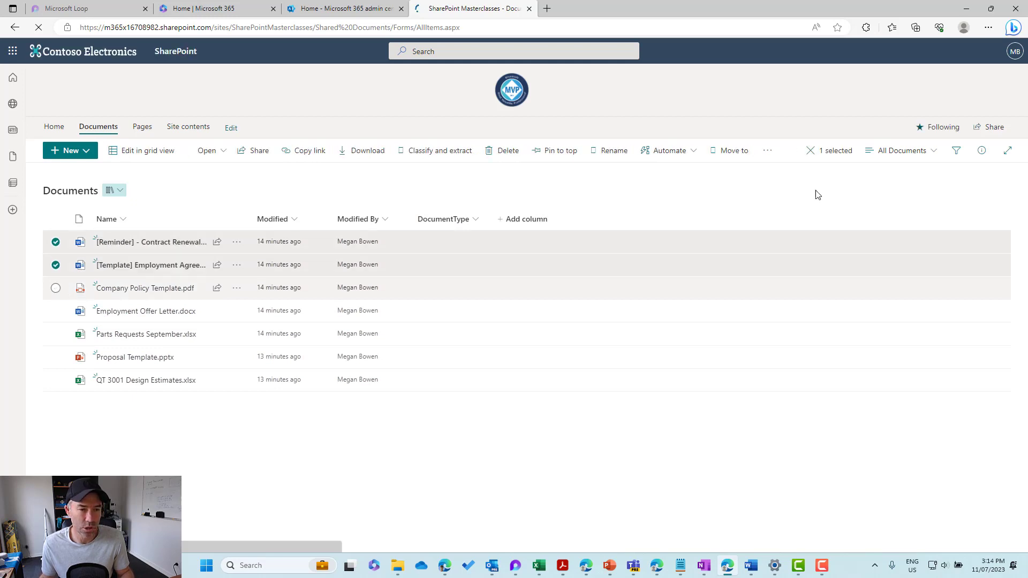
{"action": "left_click", "coordinate": [981, 151]}
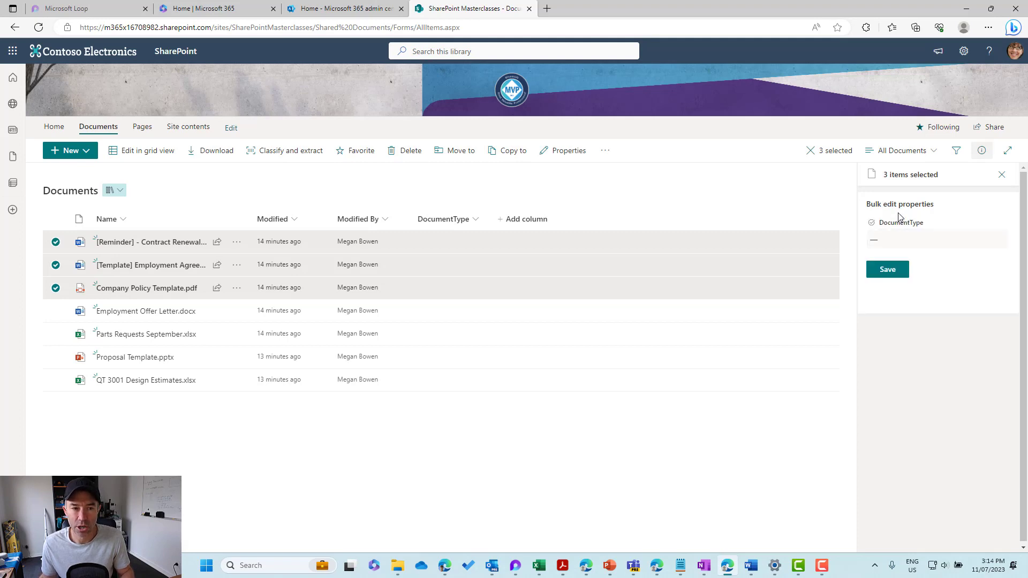
{"action": "left_click", "coordinate": [894, 240]}
{"action": "left_click", "coordinate": [893, 284]}
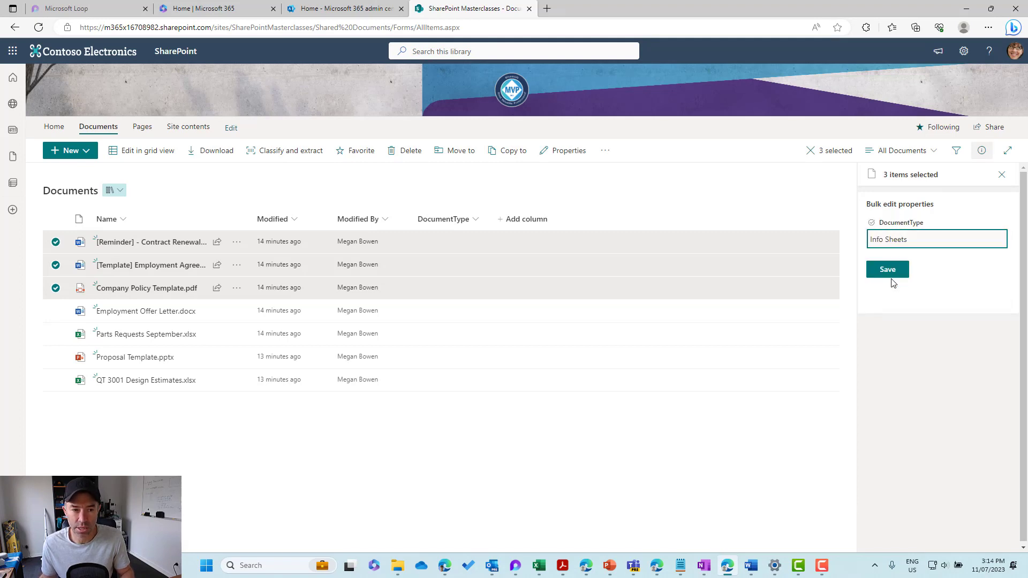
{"action": "left_click", "coordinate": [888, 270]}
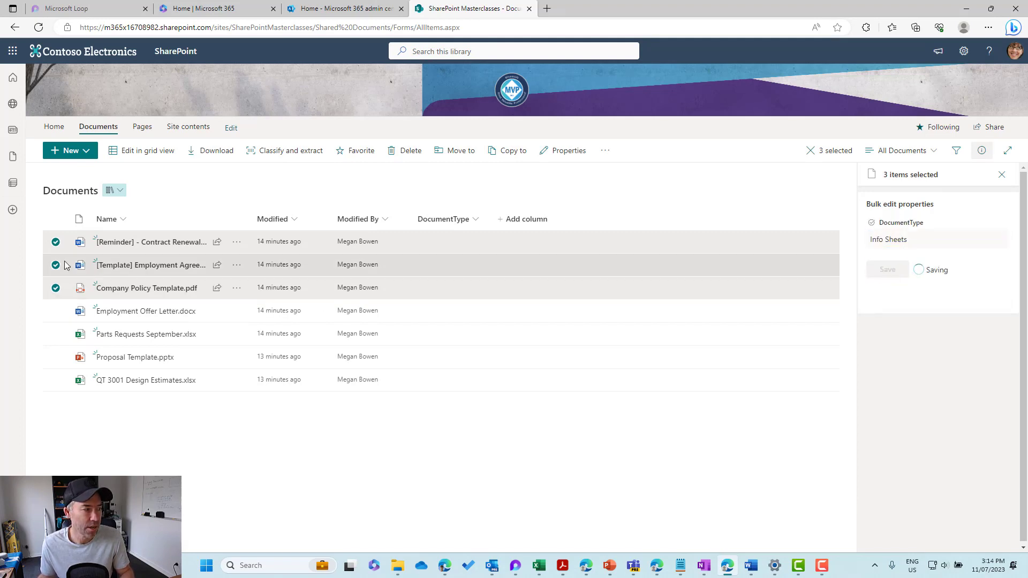
Clear the file selection and bulk-set DocumentType to Updates for Employment Offer Letter.docx and Parts Requests September.xlsx, saving the change.
{"action": "left_click", "coordinate": [55, 219]}
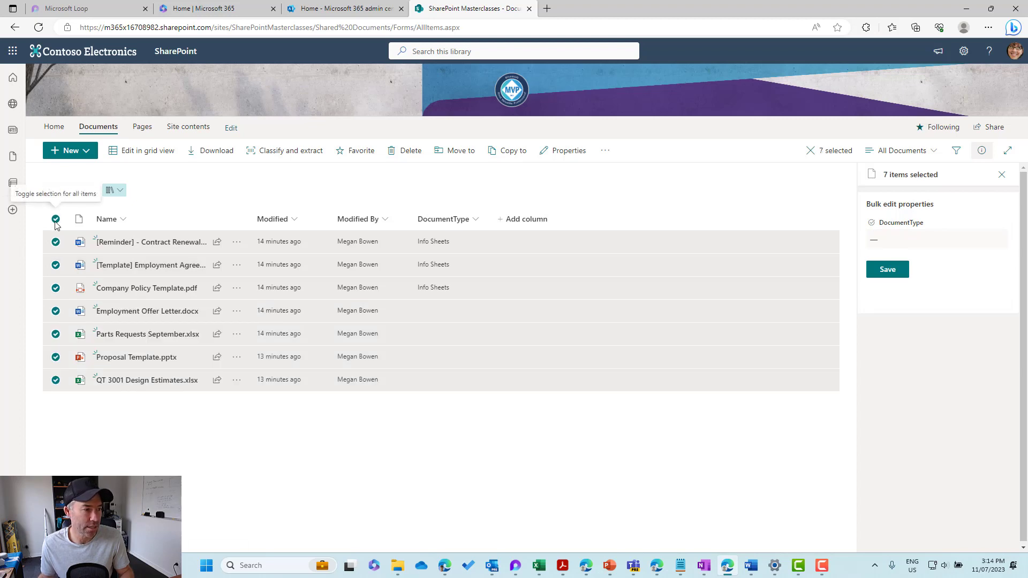
{"action": "left_click", "coordinate": [55, 219]}
{"action": "left_click", "coordinate": [56, 311]}
{"action": "left_click", "coordinate": [56, 334]}
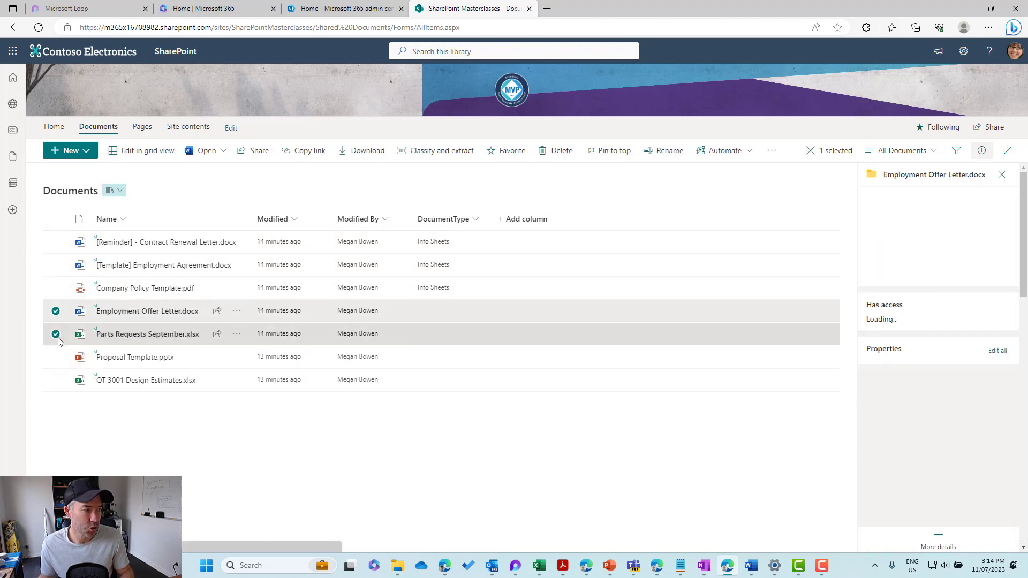
{"action": "left_click", "coordinate": [918, 243]}
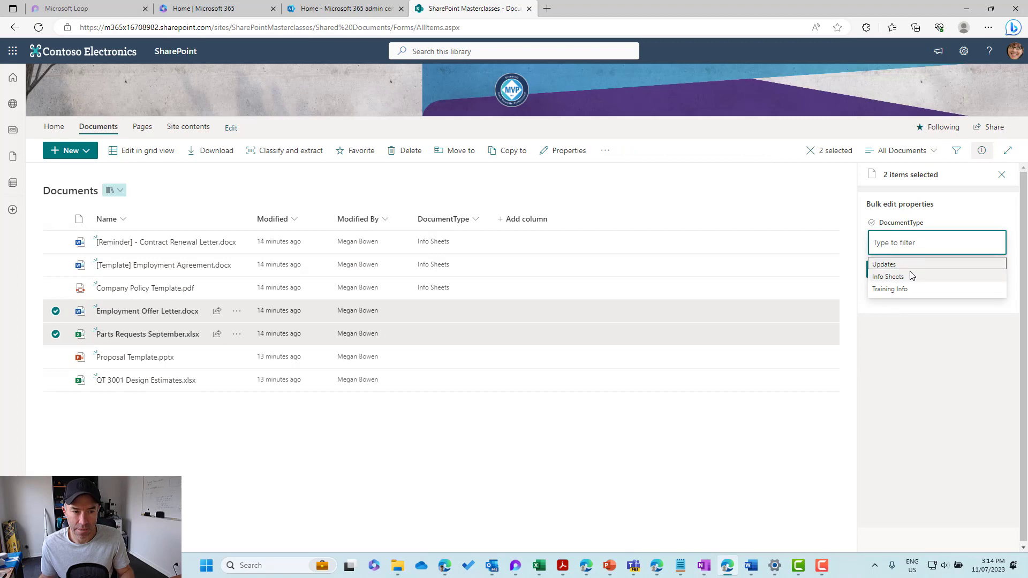
{"action": "left_click", "coordinate": [905, 264]}
{"action": "left_click", "coordinate": [887, 269]}
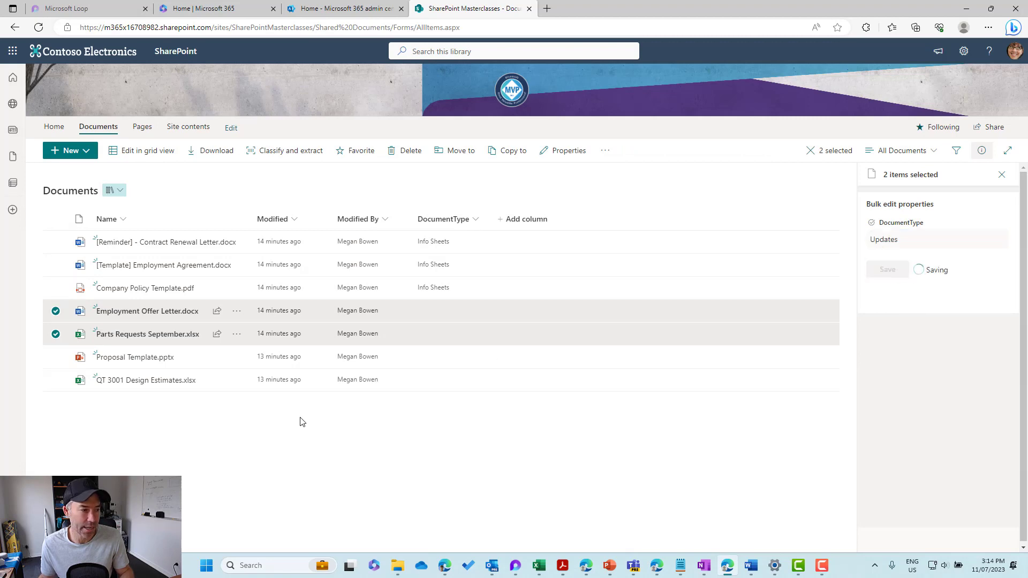
Clear the file selection, bulk-set DocumentType to Training Info for Proposal Template.pptx and QT 3001 Design Estimates.xlsx, save, and deselect both files.
{"action": "left_click", "coordinate": [55, 311]}
{"action": "left_click", "coordinate": [55, 334]}
{"action": "left_click", "coordinate": [56, 358]}
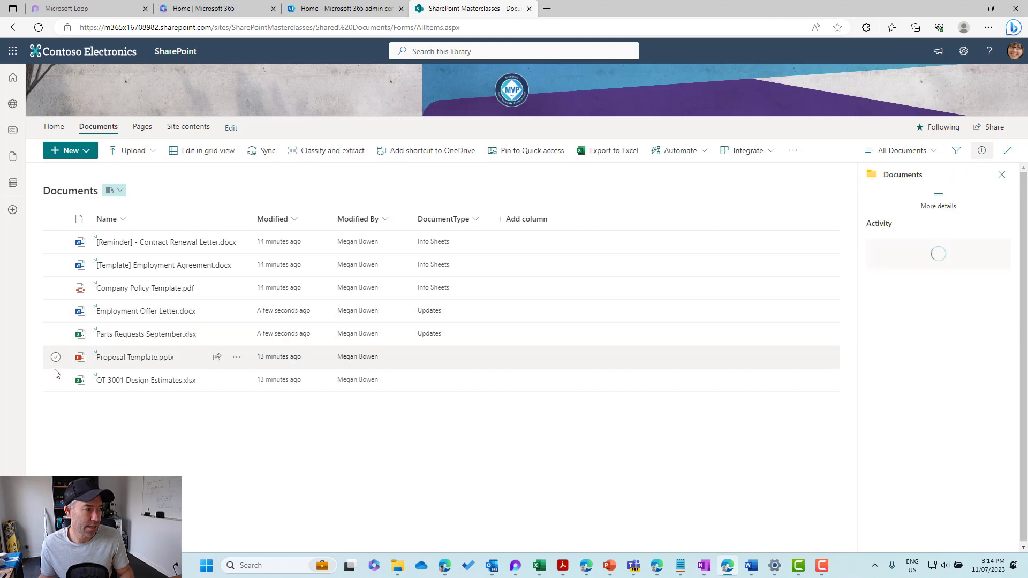
{"action": "left_click", "coordinate": [55, 380]}
{"action": "left_click", "coordinate": [910, 244]}
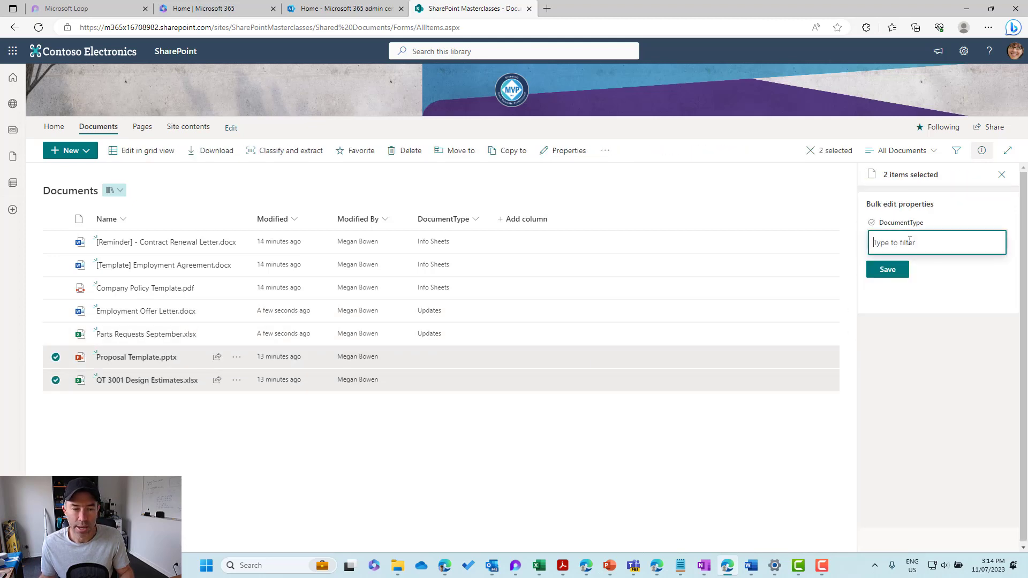
{"action": "left_click", "coordinate": [890, 289]}
{"action": "left_click", "coordinate": [893, 273]}
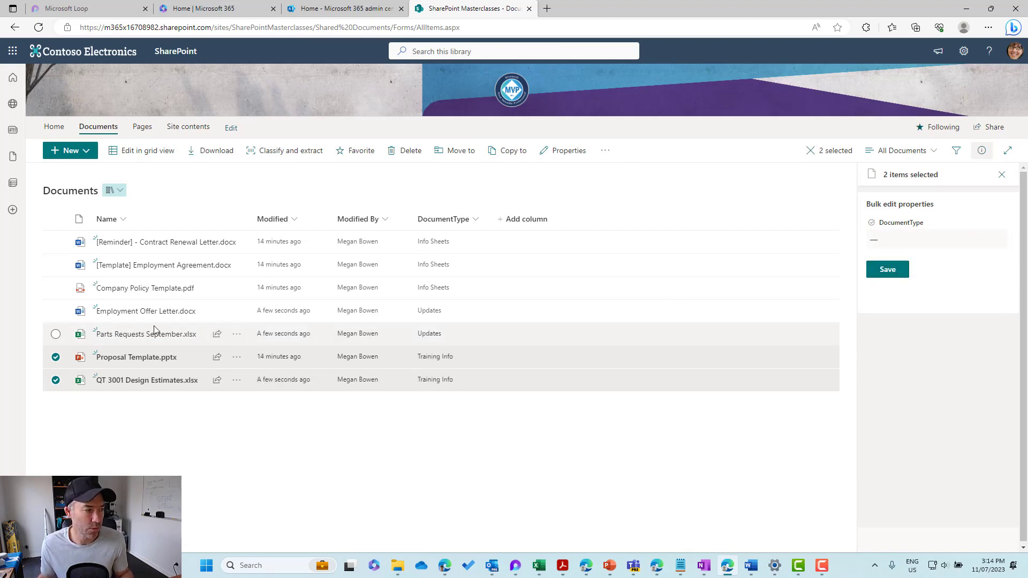
{"action": "left_click", "coordinate": [55, 357]}
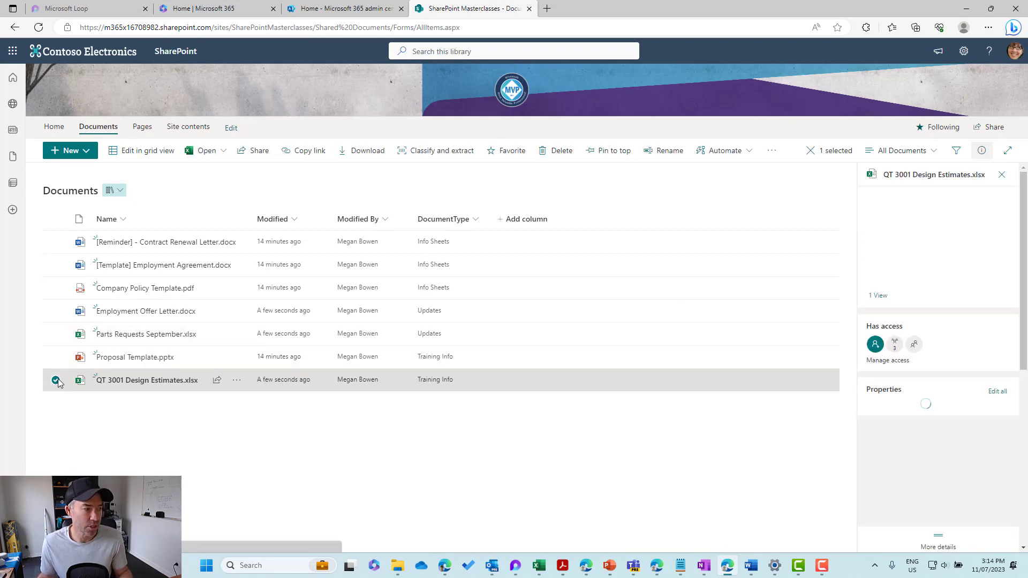
{"action": "left_click", "coordinate": [56, 380]}
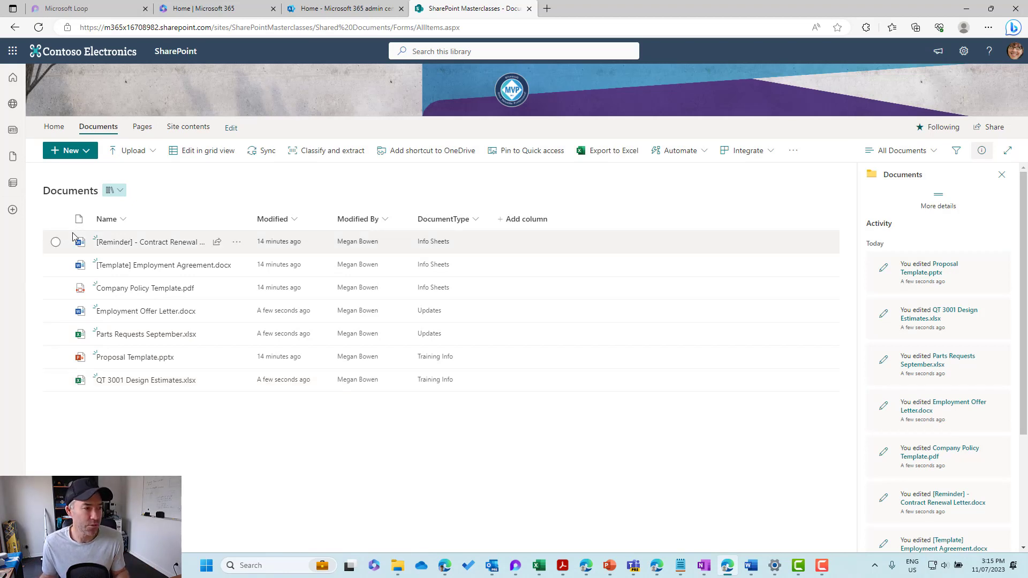
From the site's home page, create a new page with the Blank template and title it "Information Sheets".
{"action": "left_click", "coordinate": [54, 127]}
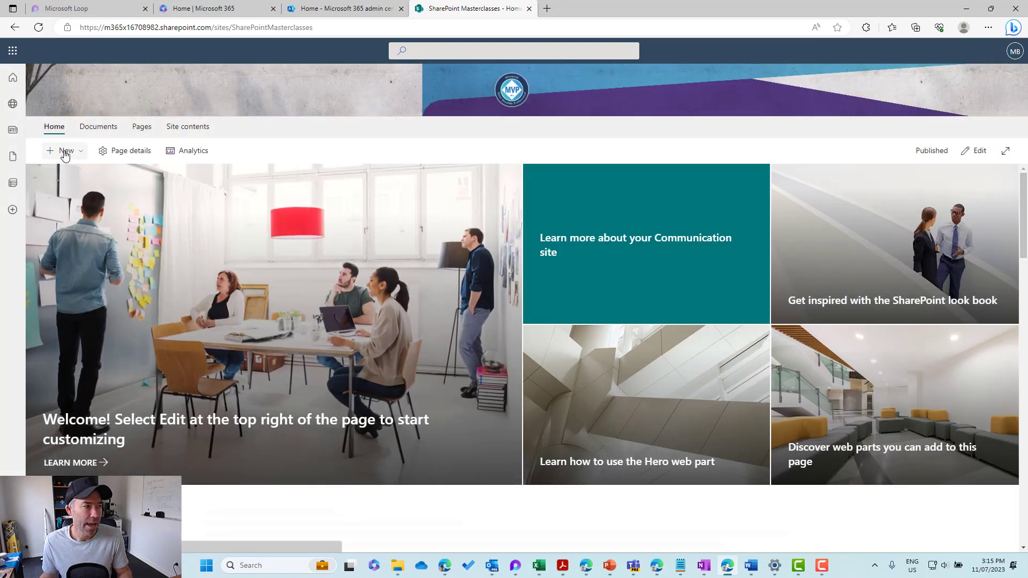
{"action": "left_click", "coordinate": [64, 151]}
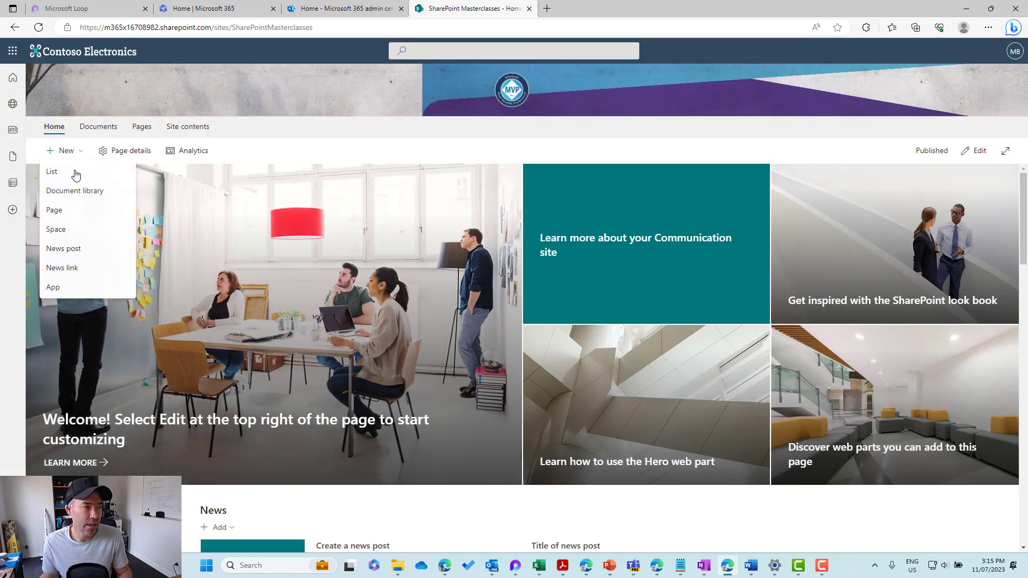
{"action": "left_click", "coordinate": [68, 214]}
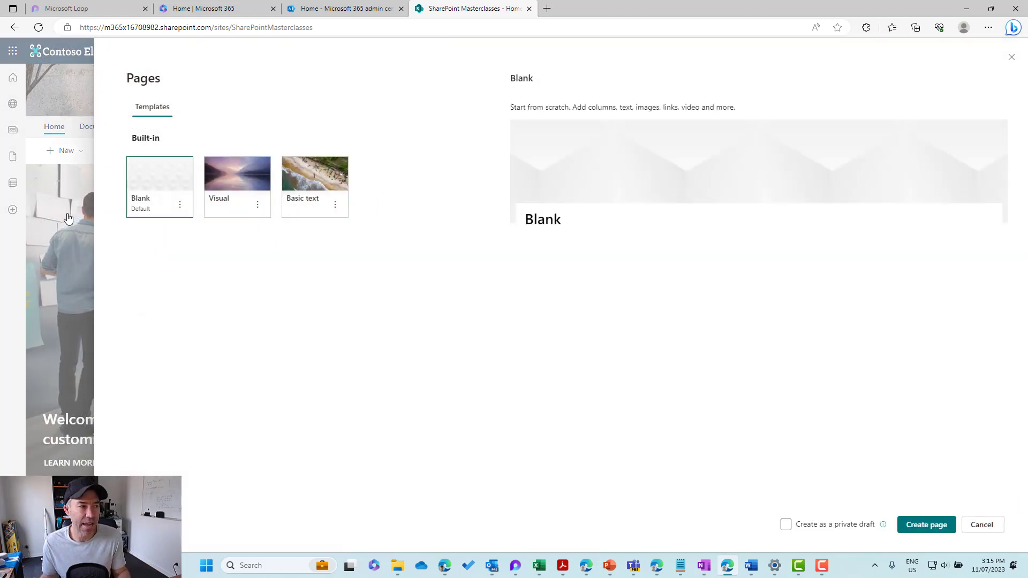
{"action": "left_click", "coordinate": [931, 525]}
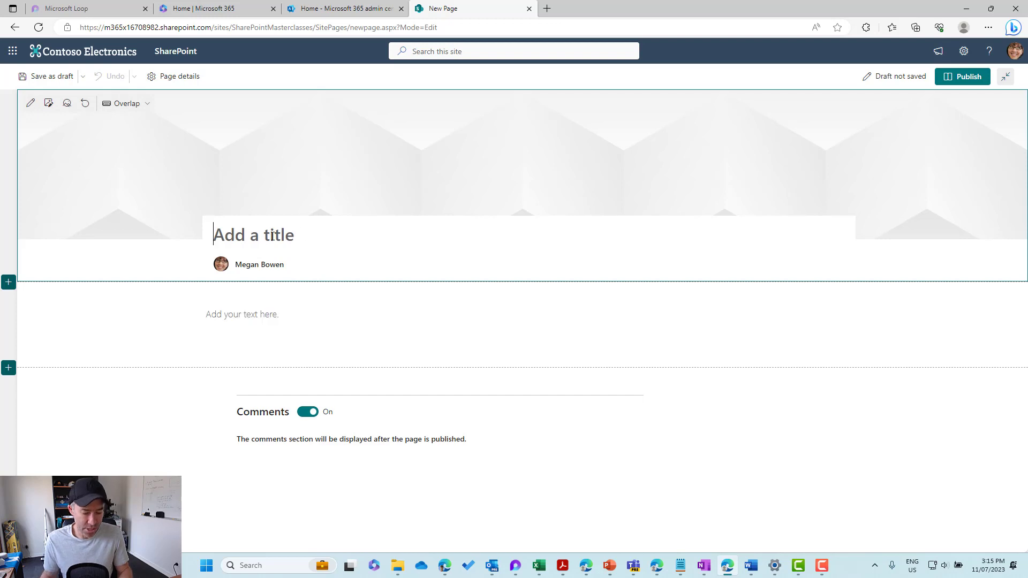
{"action": "type", "text": "Information"}
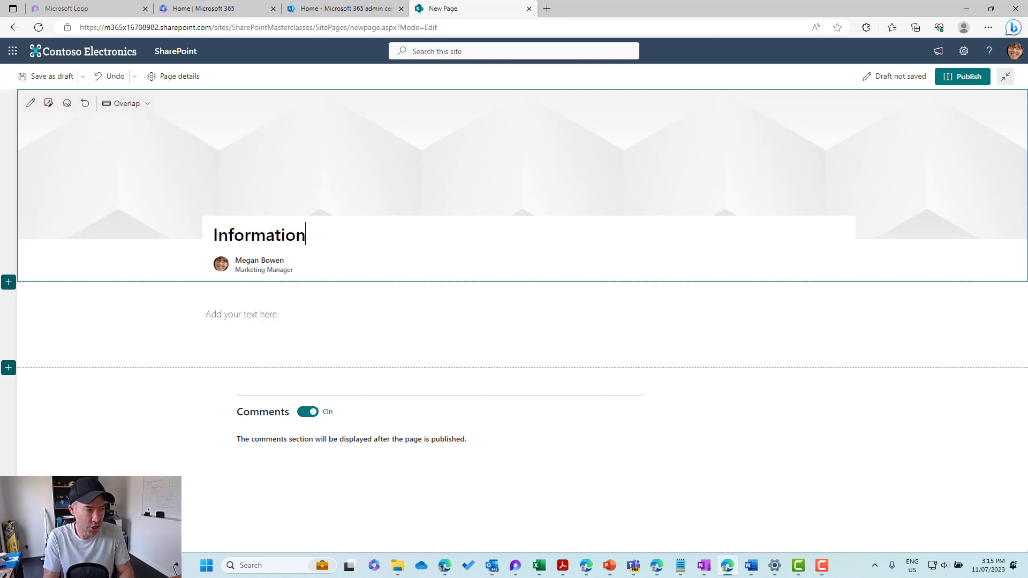
{"action": "type", "text": " Sheets"}
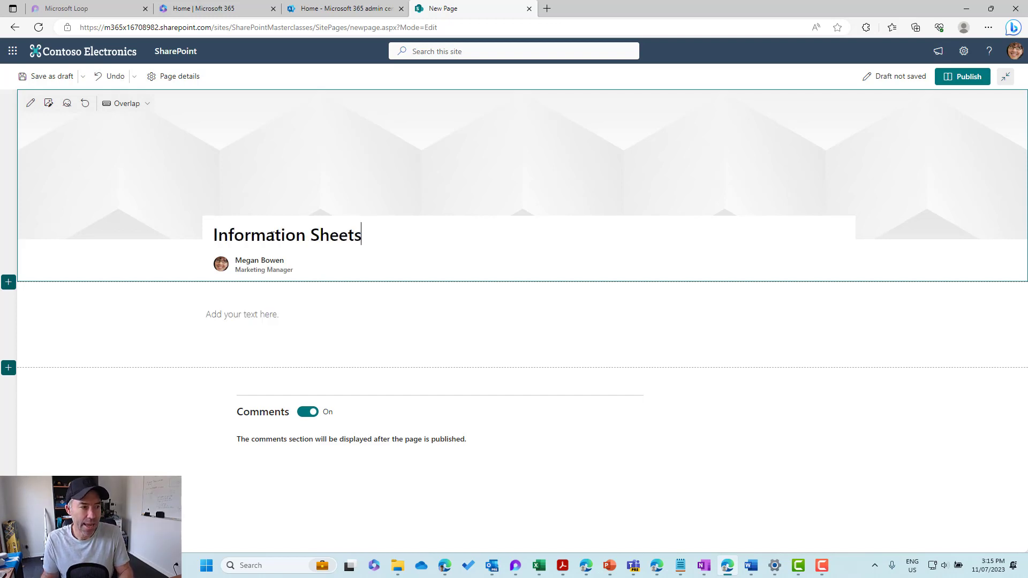
Delete the empty text web part from the page and add a Highlighted content web part in its place.
{"action": "left_click", "coordinate": [243, 316]}
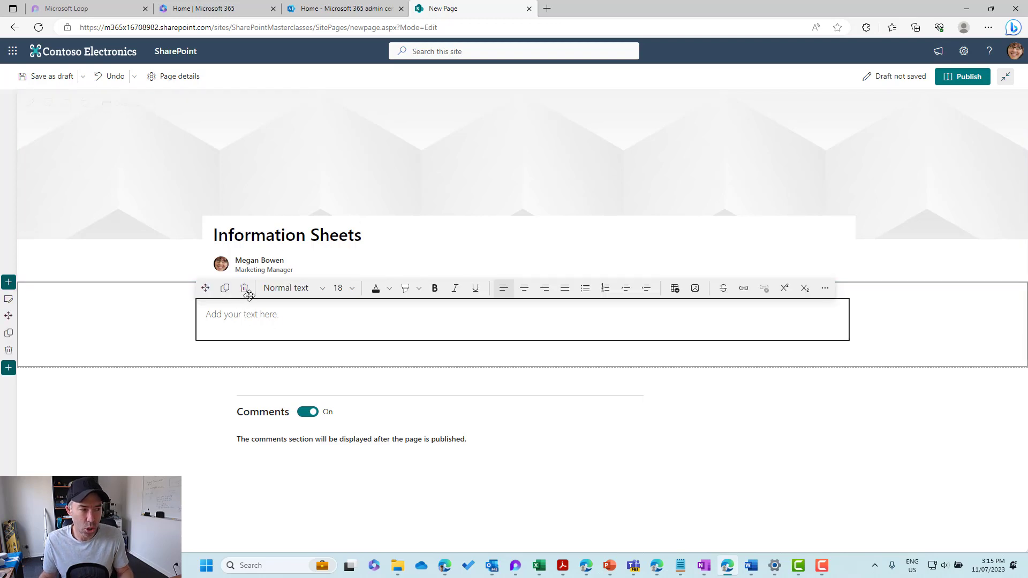
{"action": "left_click", "coordinate": [246, 291]}
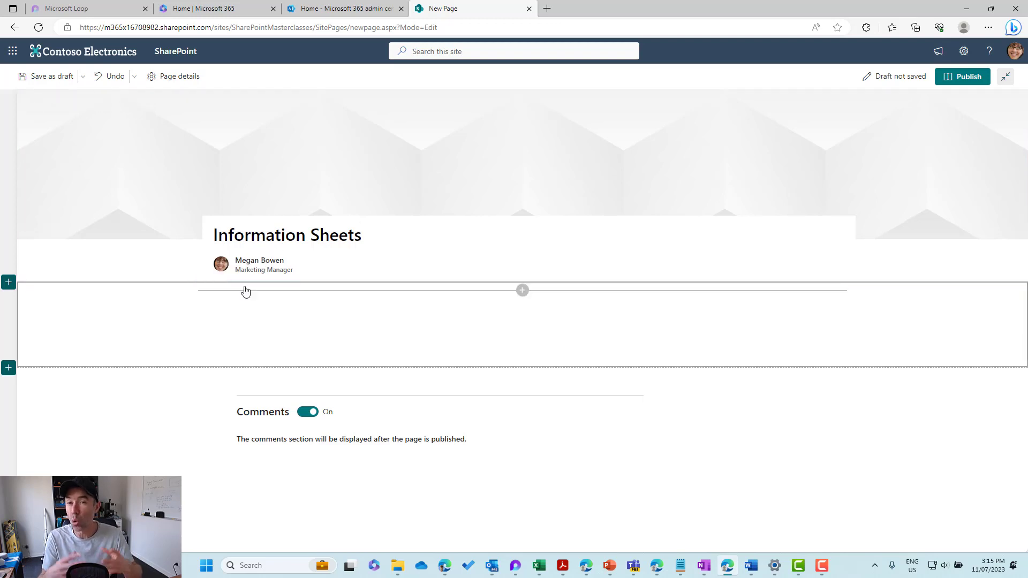
{"action": "left_click", "coordinate": [327, 292]}
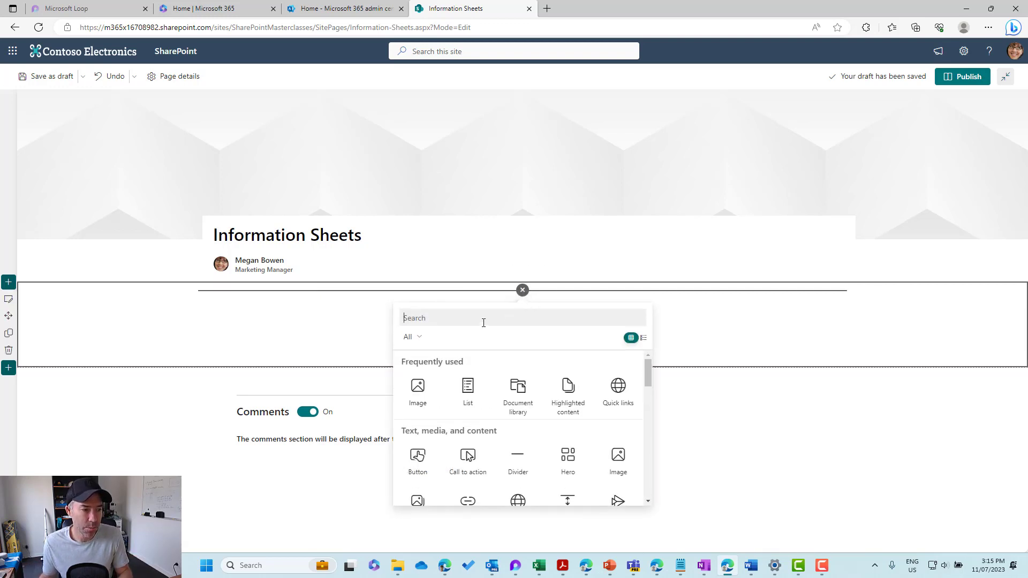
{"action": "left_click", "coordinate": [567, 405]}
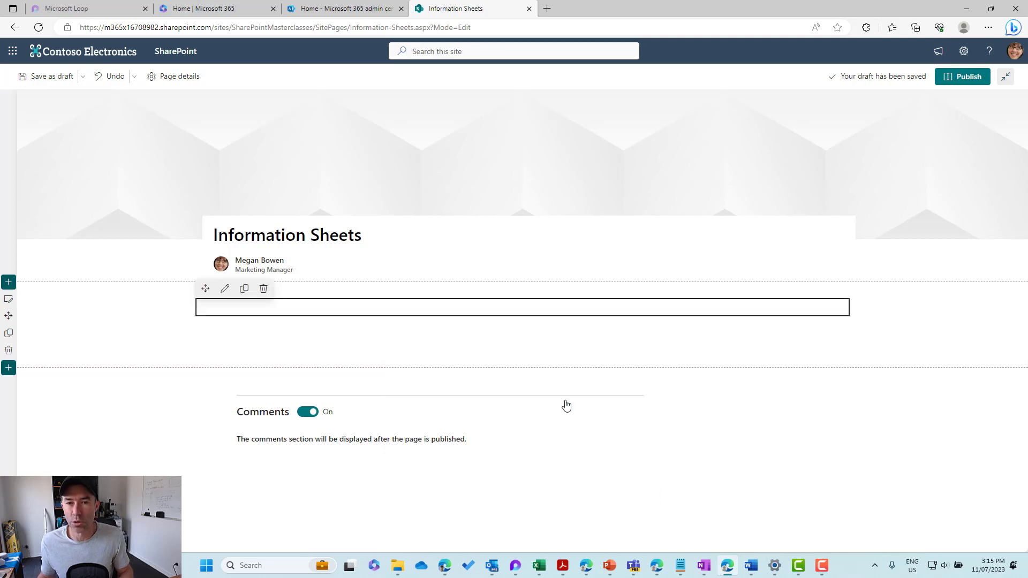
Edit the Highlighted content web part and set its source to "A document library on this site".
{"action": "left_click", "coordinate": [225, 294]}
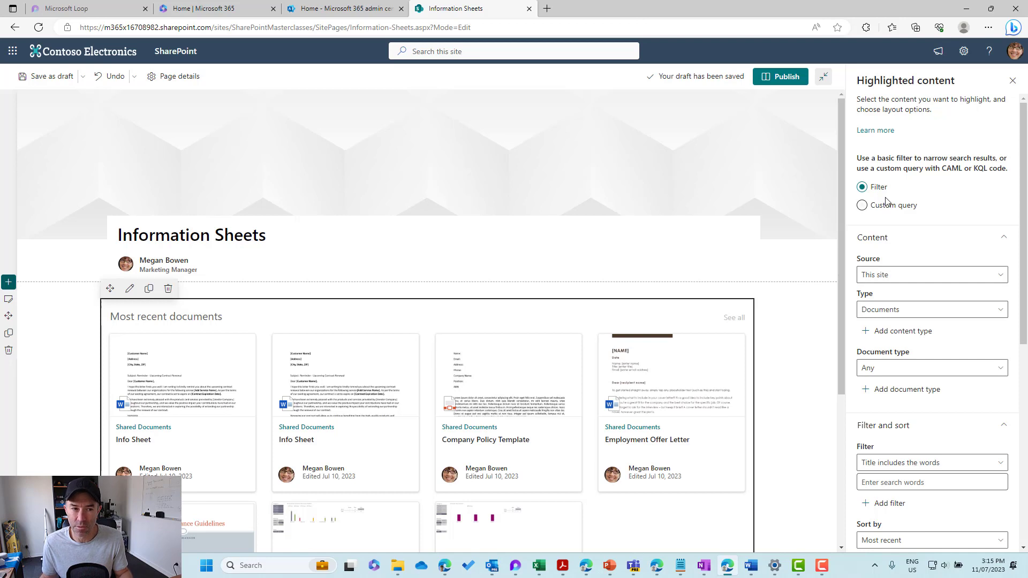
{"action": "left_click", "coordinate": [875, 280]}
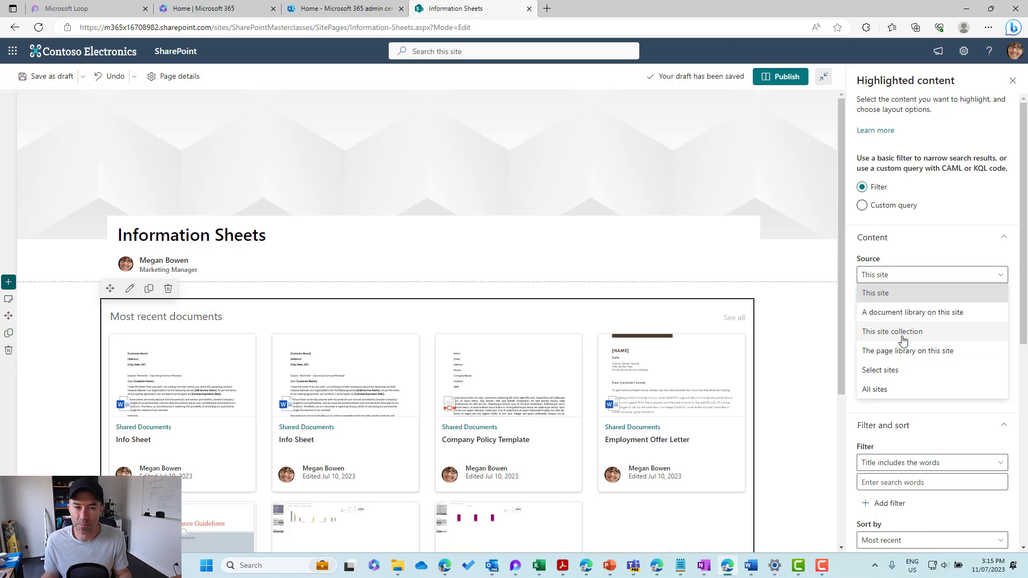
{"action": "left_click", "coordinate": [879, 313]}
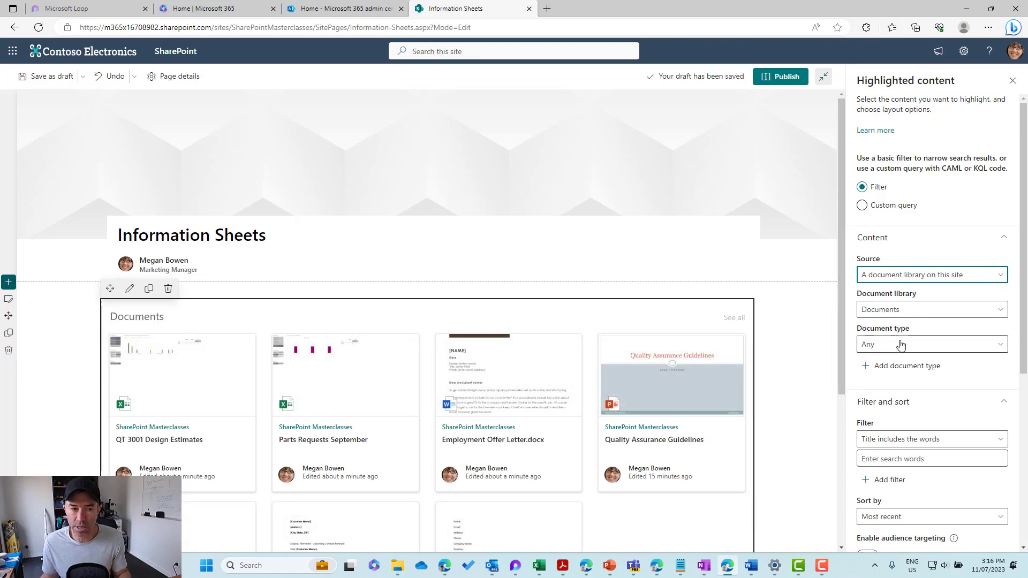
Filter the highlighted content by column name, finding and selecting the DocumentType (Choice) column.
{"action": "scroll", "coordinate": [903, 349], "scroll_direction": "down", "scroll_amount": 4}
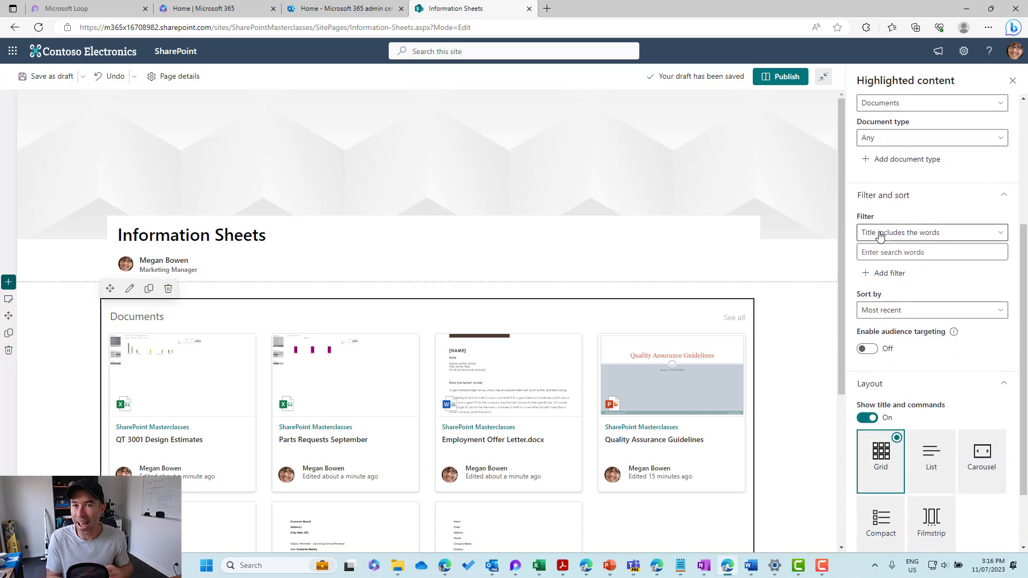
{"action": "left_click", "coordinate": [879, 236]}
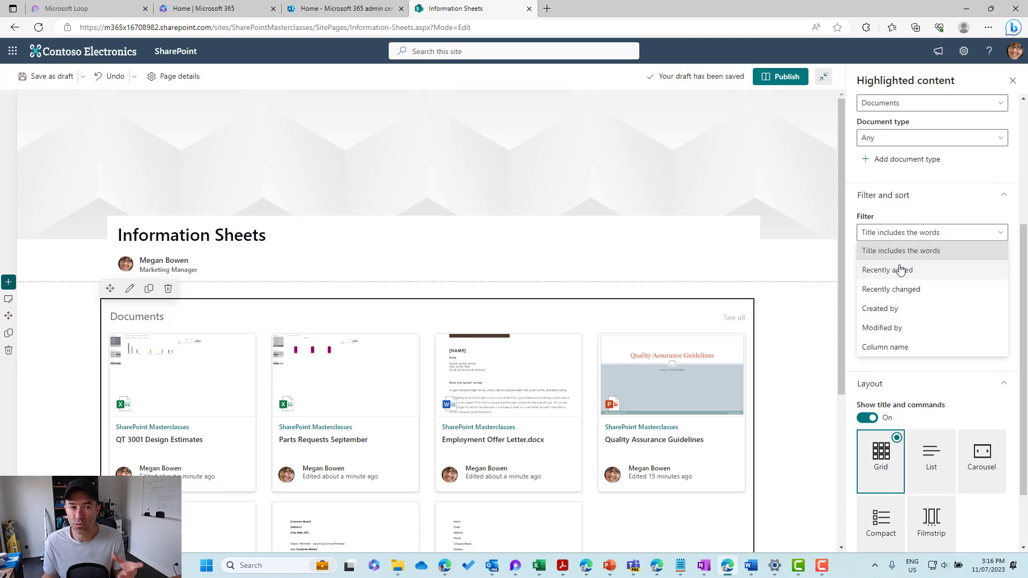
{"action": "left_click", "coordinate": [888, 352]}
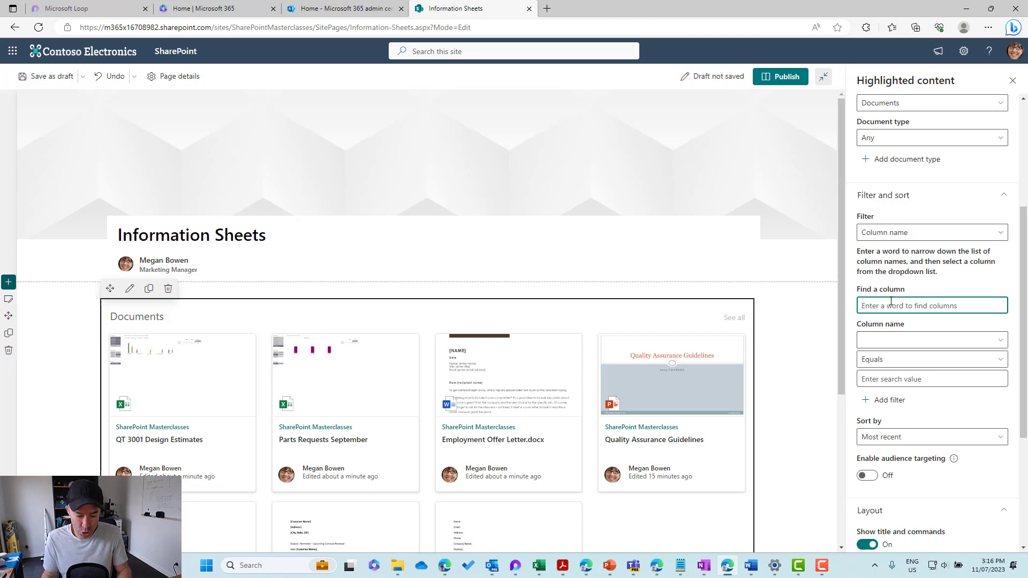
{"action": "type", "text": "DocumentType"}
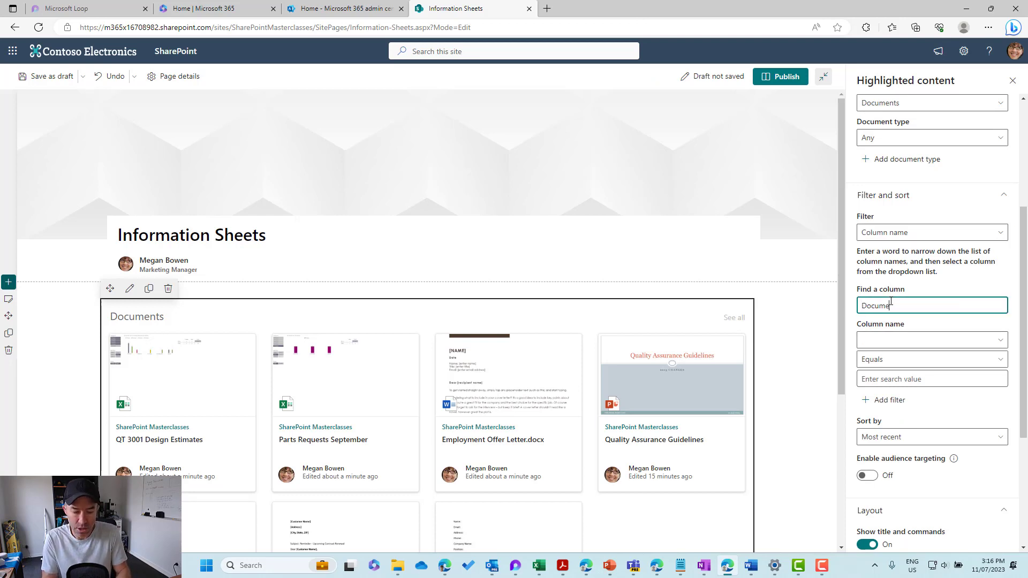
{"action": "left_click", "coordinate": [904, 342]}
{"action": "left_click", "coordinate": [887, 378]}
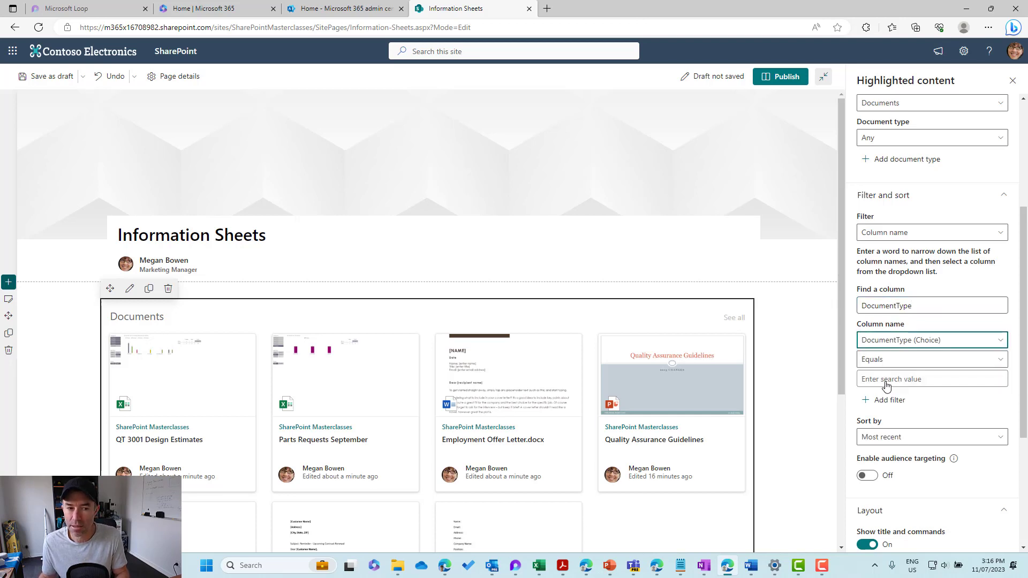
Keep the DocumentType filter condition as Equals and enter "Info Sheets" as its search value.
{"action": "left_click", "coordinate": [893, 360]}
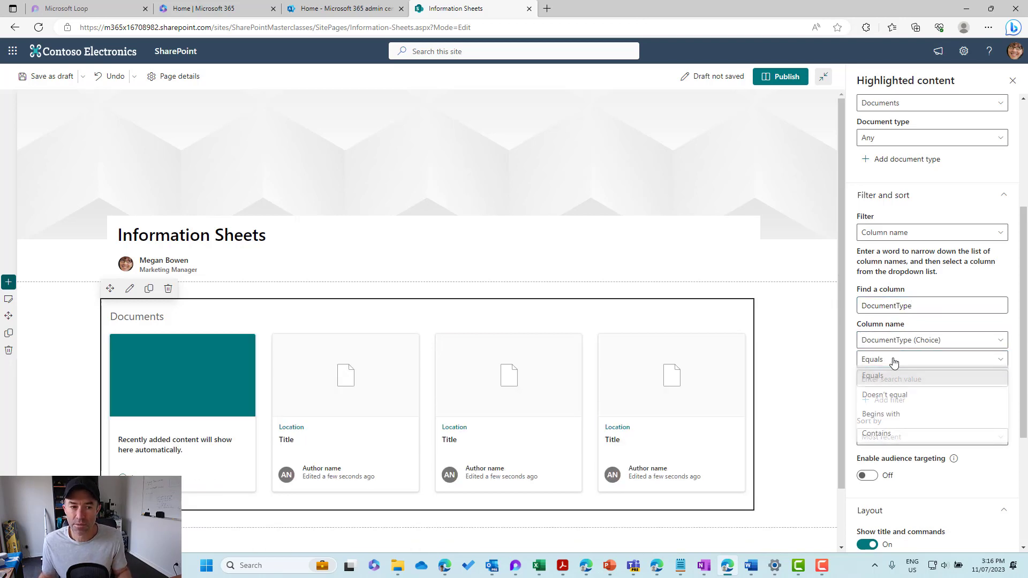
{"action": "left_click", "coordinate": [893, 360]}
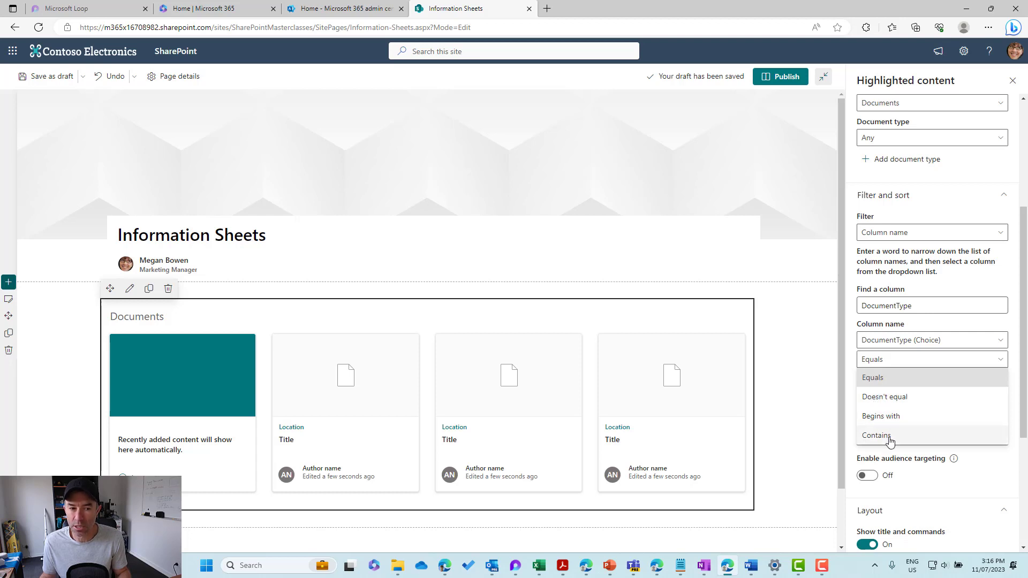
{"action": "left_click", "coordinate": [946, 354]}
{"action": "left_click", "coordinate": [908, 379]}
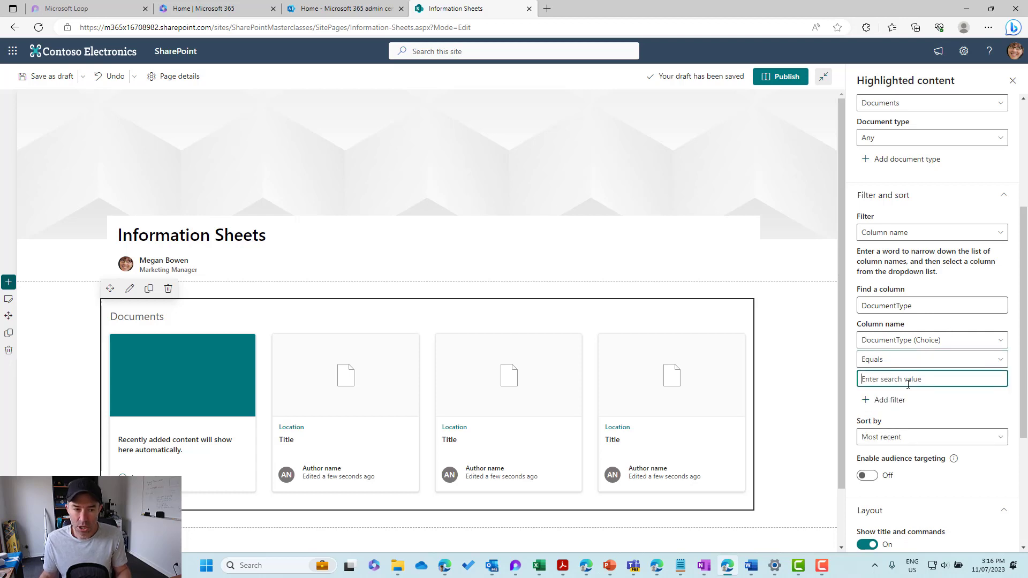
{"action": "type", "text": "Info Sheets"}
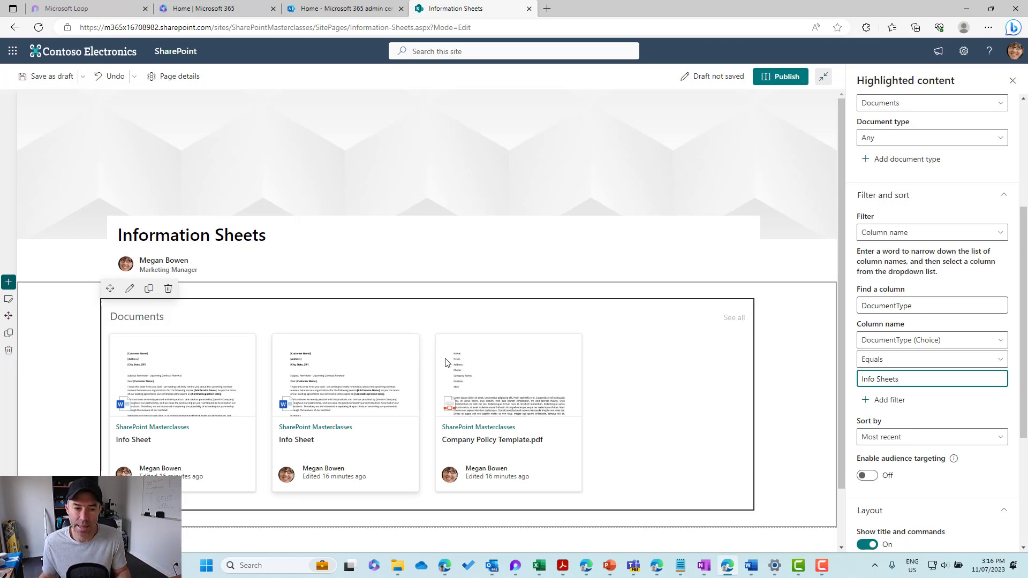
Check the filtered documents and web part settings, publish the Information Sheets page and dismiss the page promotion options.
{"action": "scroll", "coordinate": [746, 364], "scroll_direction": "down", "scroll_amount": 1}
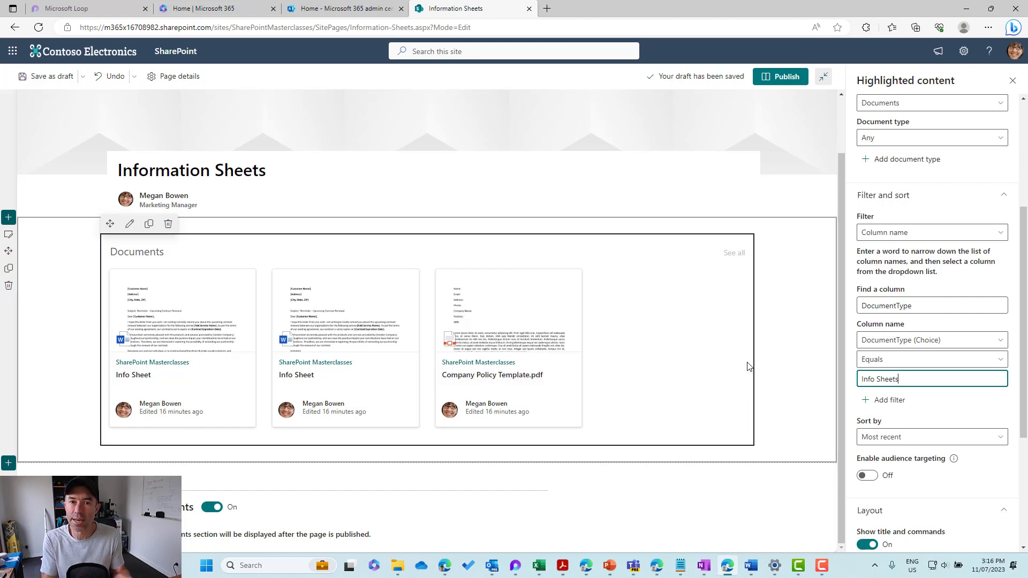
{"action": "scroll", "coordinate": [913, 375], "scroll_direction": "down", "scroll_amount": 4}
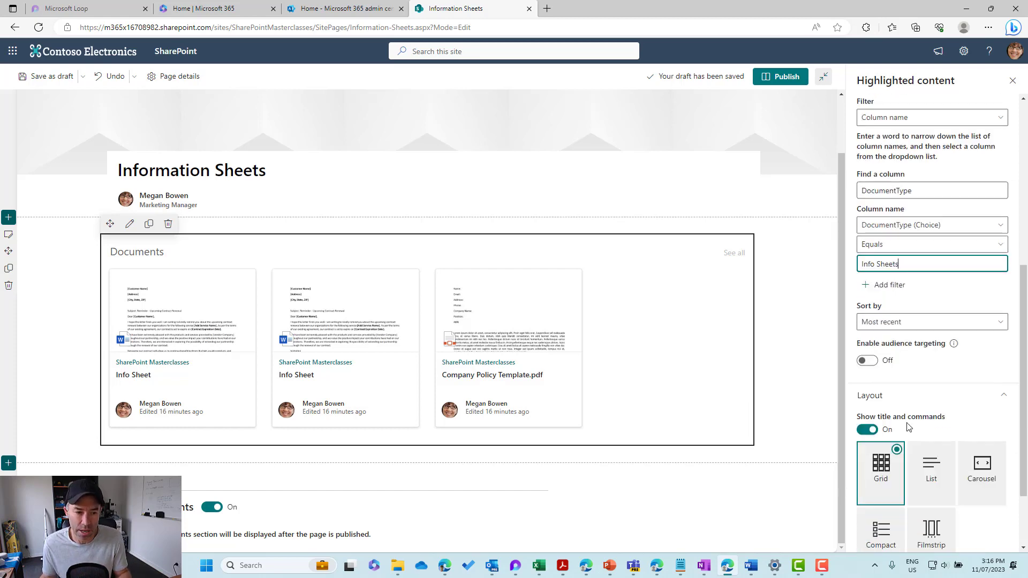
{"action": "scroll", "coordinate": [912, 364], "scroll_direction": "up", "scroll_amount": 5}
{"action": "scroll", "coordinate": [801, 146], "scroll_direction": "up", "scroll_amount": 2}
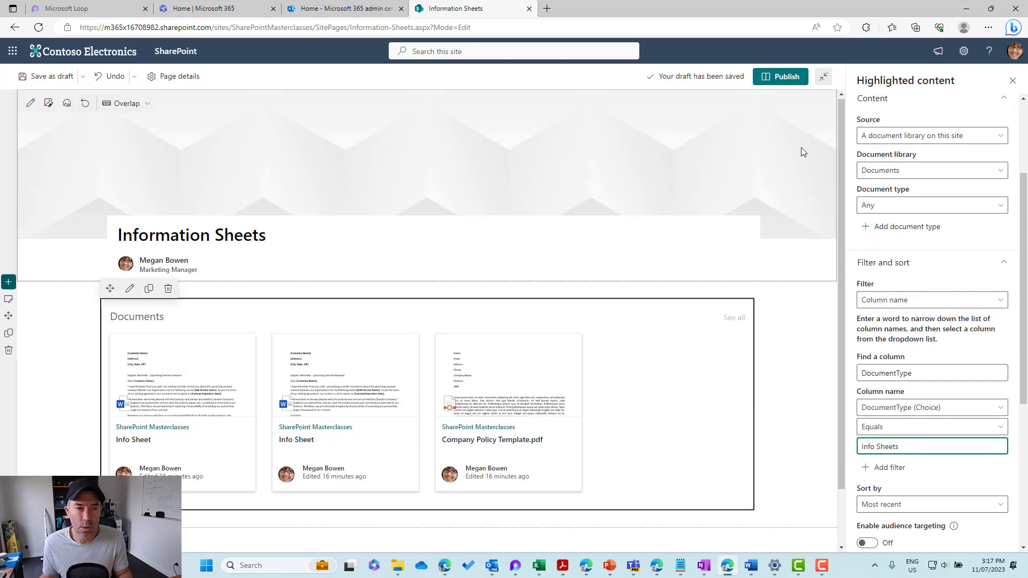
{"action": "left_click", "coordinate": [781, 79]}
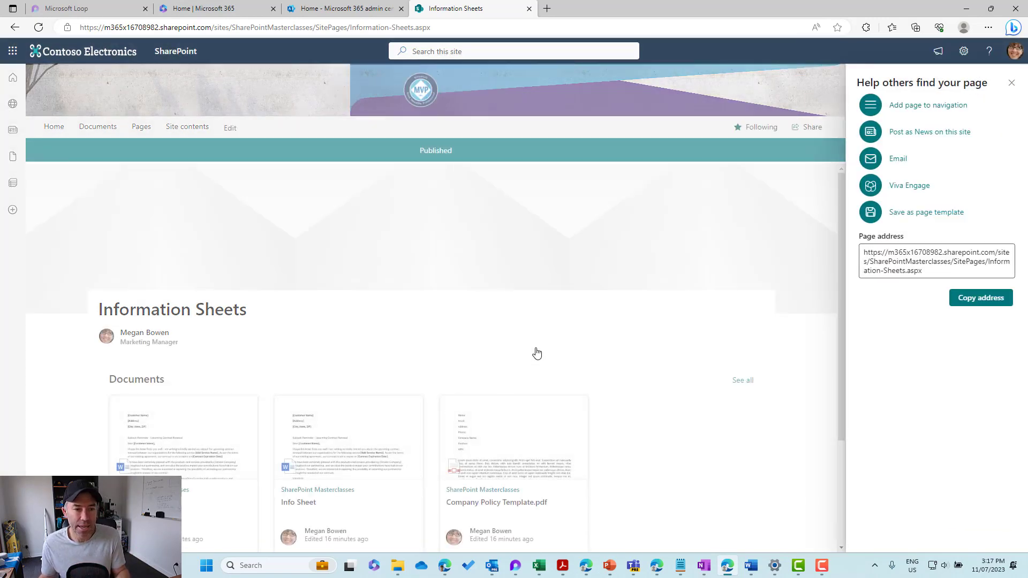
{"action": "left_click", "coordinate": [1011, 82]}
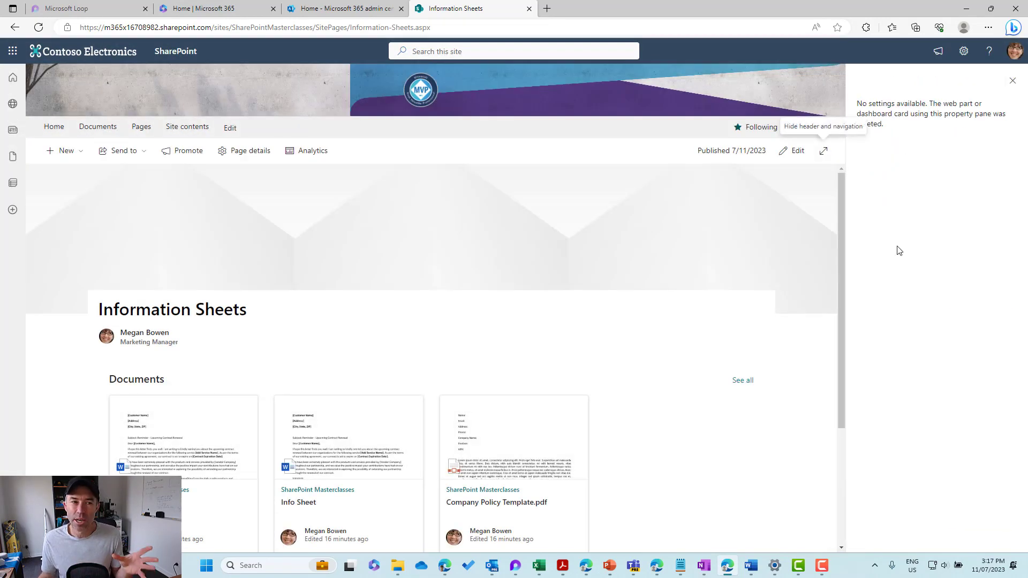
Edit the page, adding a second Highlighted content web part below the first with its source set to "A document library on this site".
{"action": "left_click", "coordinate": [793, 151]}
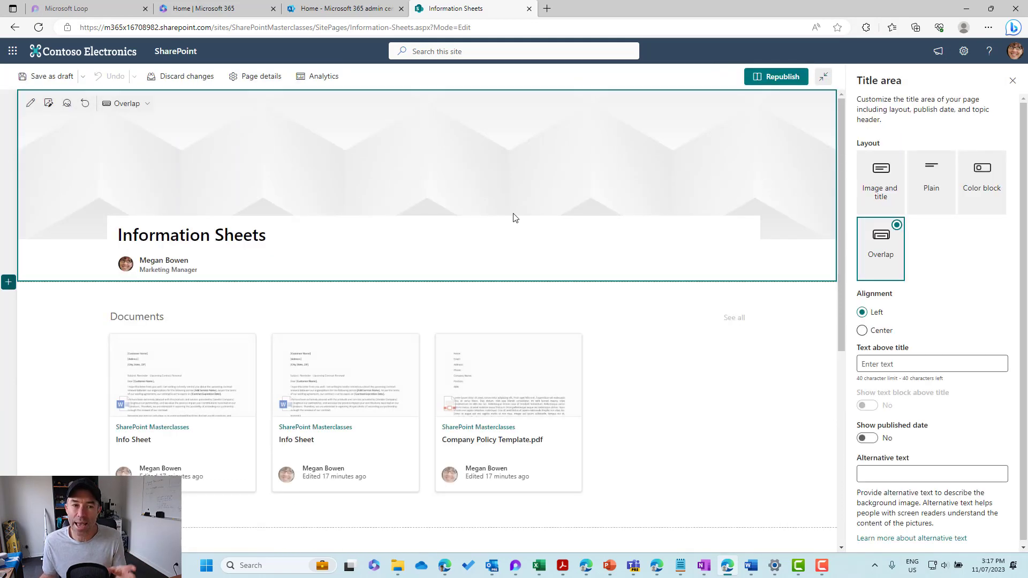
{"action": "scroll", "coordinate": [535, 321], "scroll_direction": "down", "scroll_amount": 2}
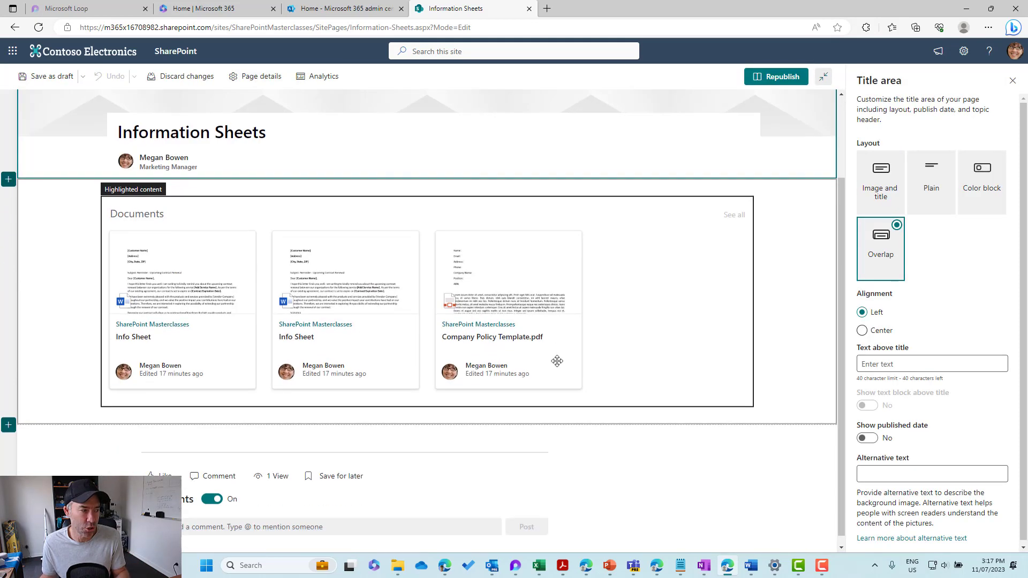
{"action": "left_click", "coordinate": [427, 406]}
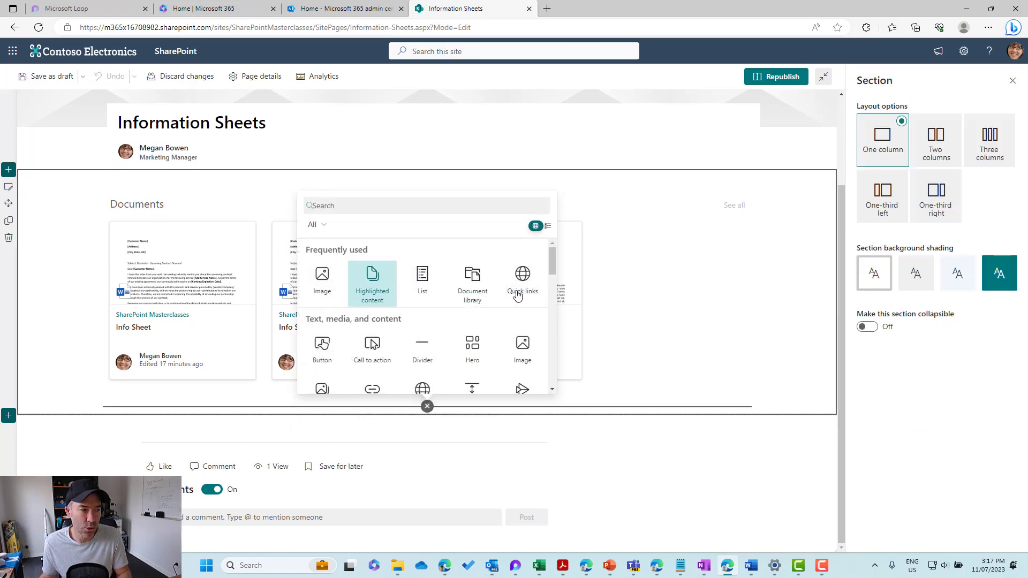
{"action": "left_click", "coordinate": [626, 292]}
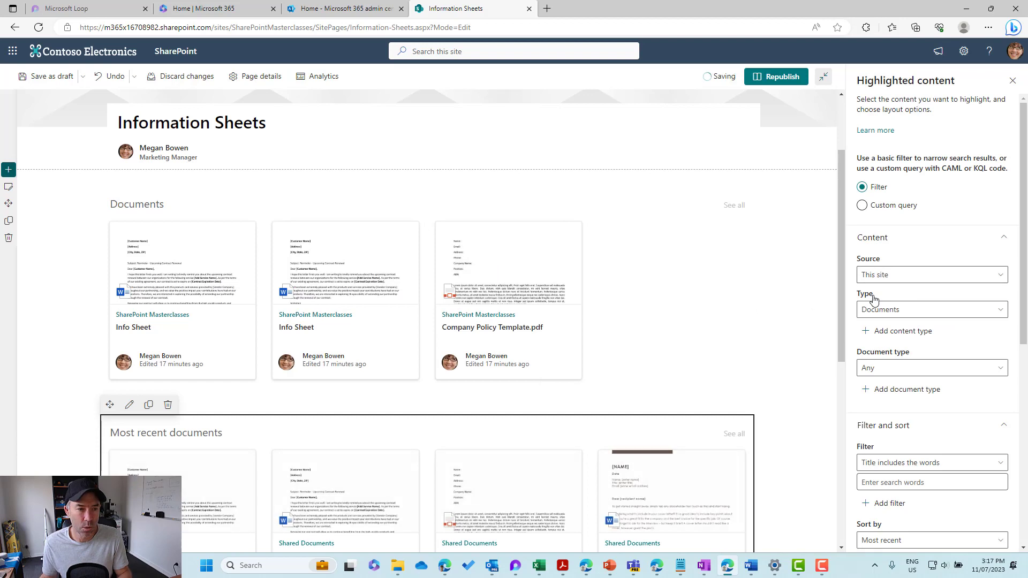
{"action": "left_click", "coordinate": [903, 275]}
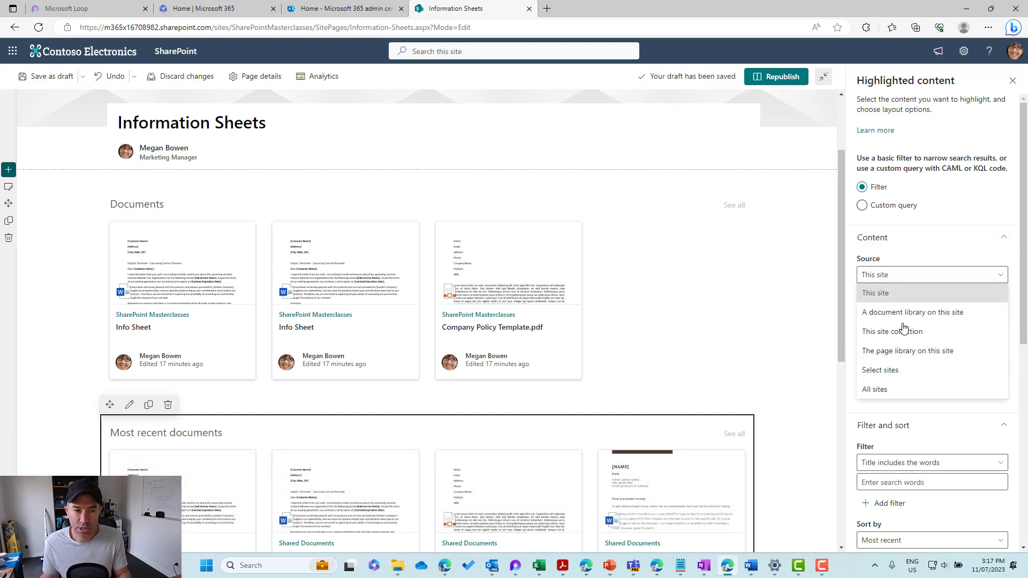
{"action": "left_click", "coordinate": [896, 320]}
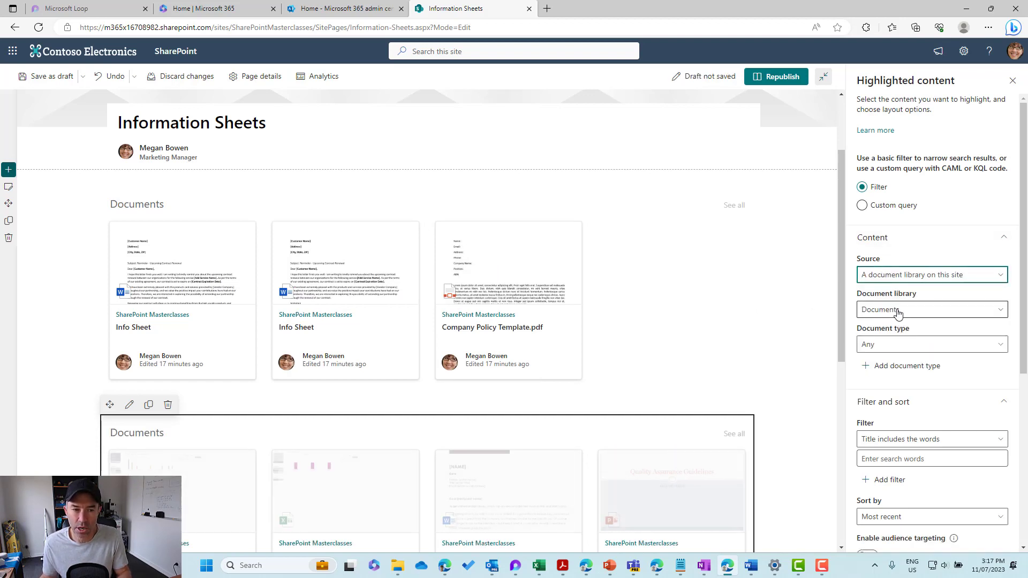
Filter the new web part by column name, finding and selecting the DocumentType (Choice) column.
{"action": "scroll", "coordinate": [899, 314], "scroll_direction": "down", "scroll_amount": 4}
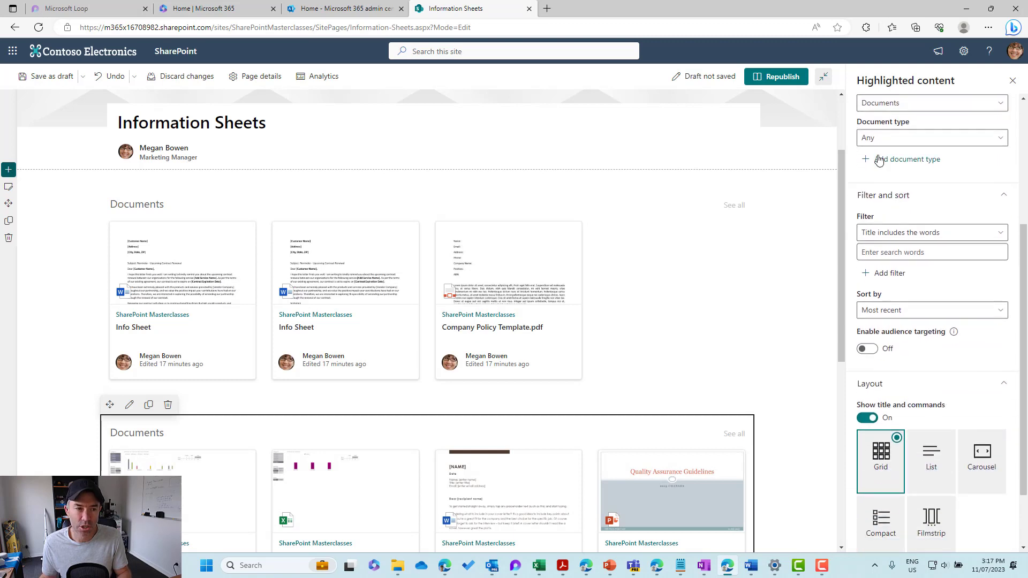
{"action": "left_click", "coordinate": [886, 234]}
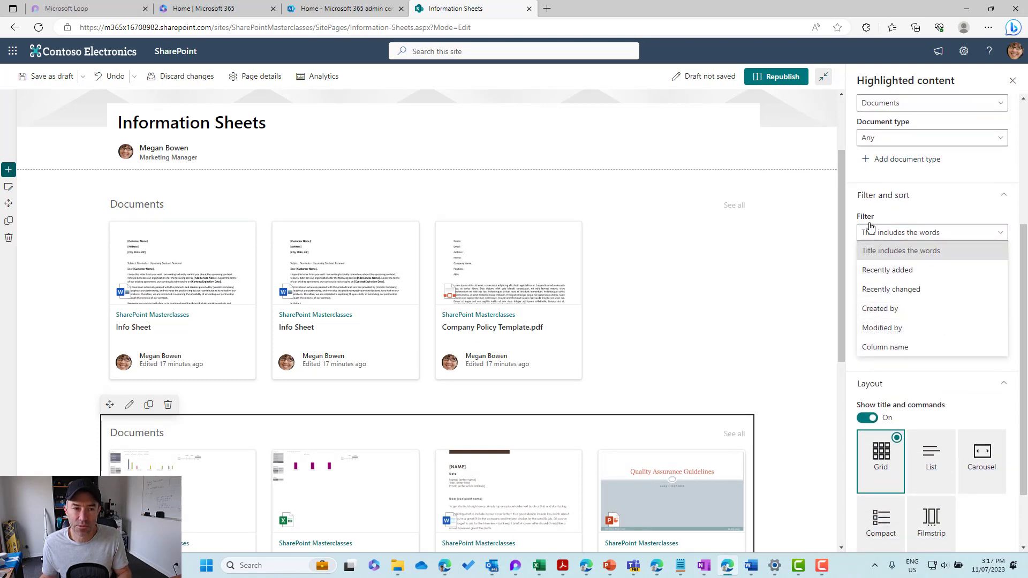
{"action": "left_click", "coordinate": [890, 348]}
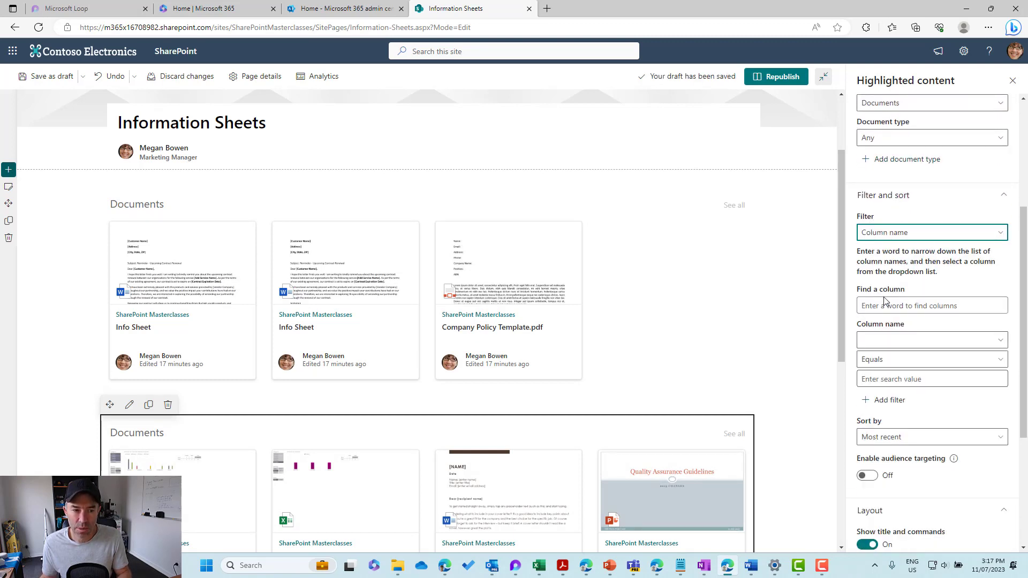
{"action": "left_click", "coordinate": [895, 305]}
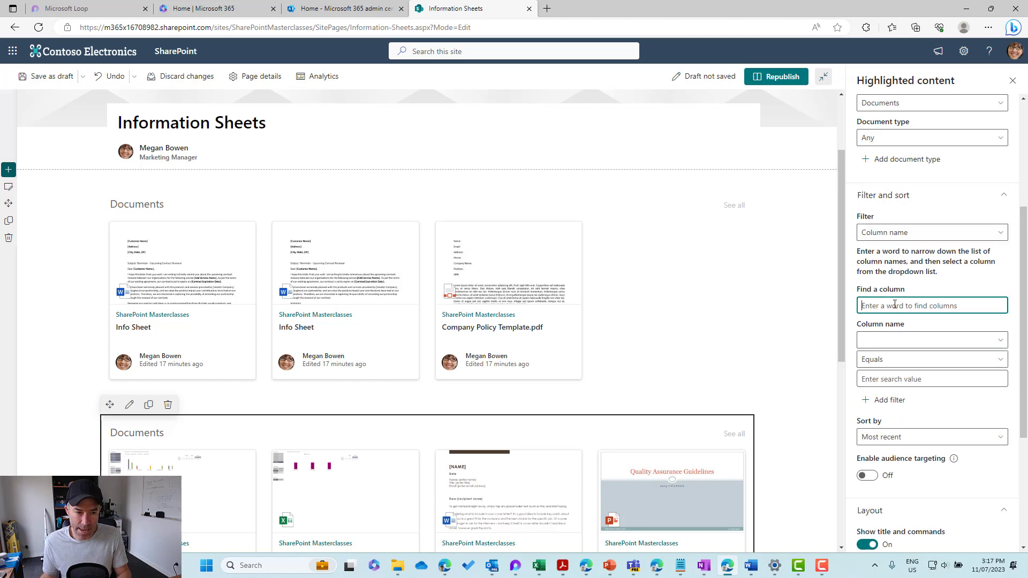
{"action": "type", "text": "Docu"}
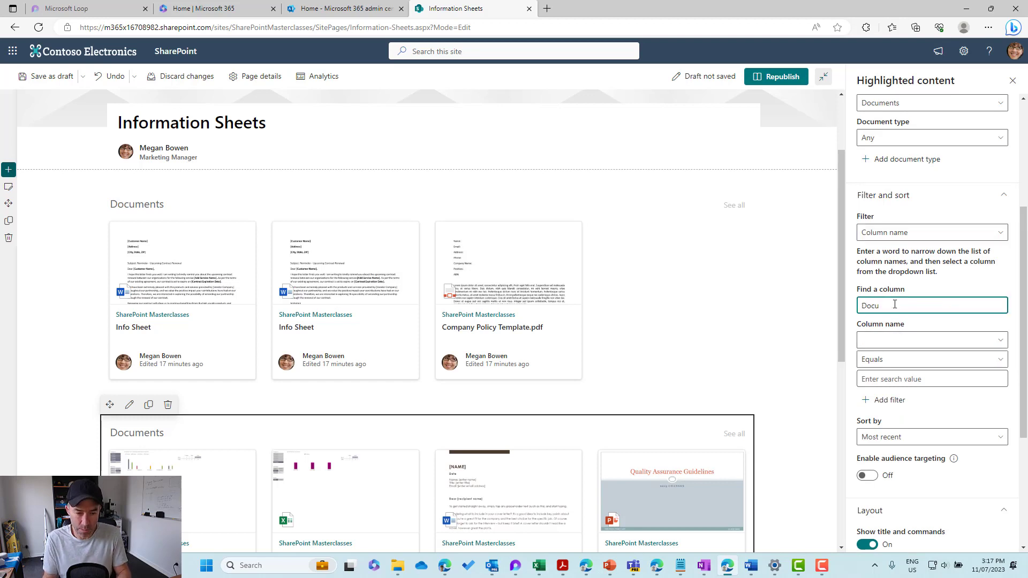
{"action": "type", "text": "mentType"}
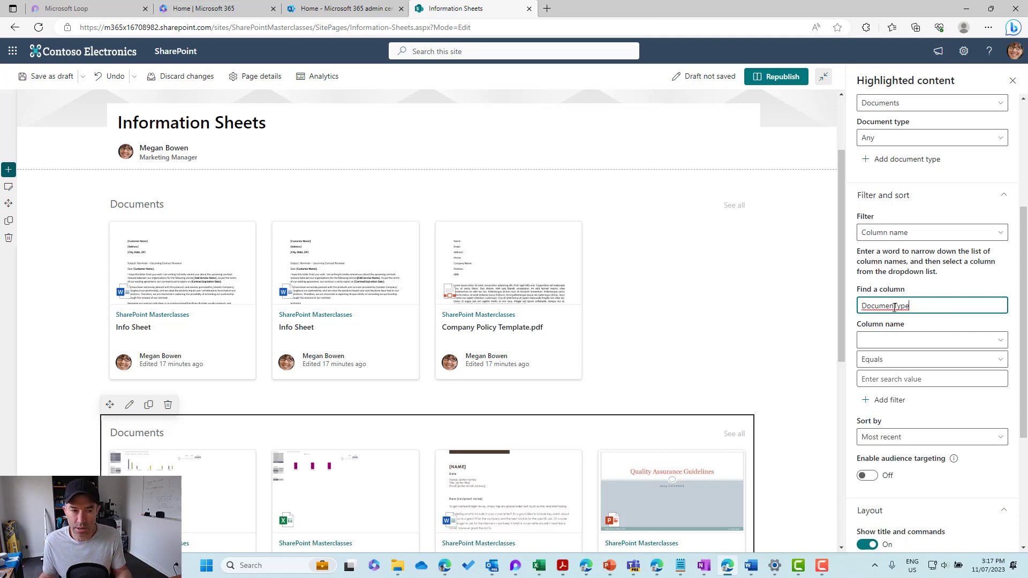
{"action": "right_click", "coordinate": [894, 306]}
{"action": "key", "text": "Escape"}
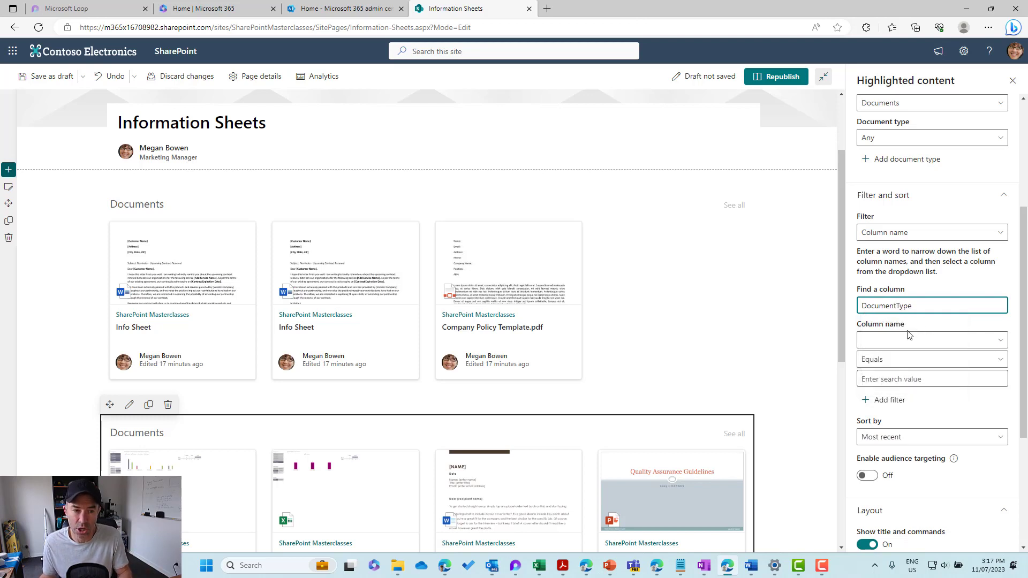
{"action": "left_click", "coordinate": [906, 340]}
{"action": "left_click", "coordinate": [901, 379]}
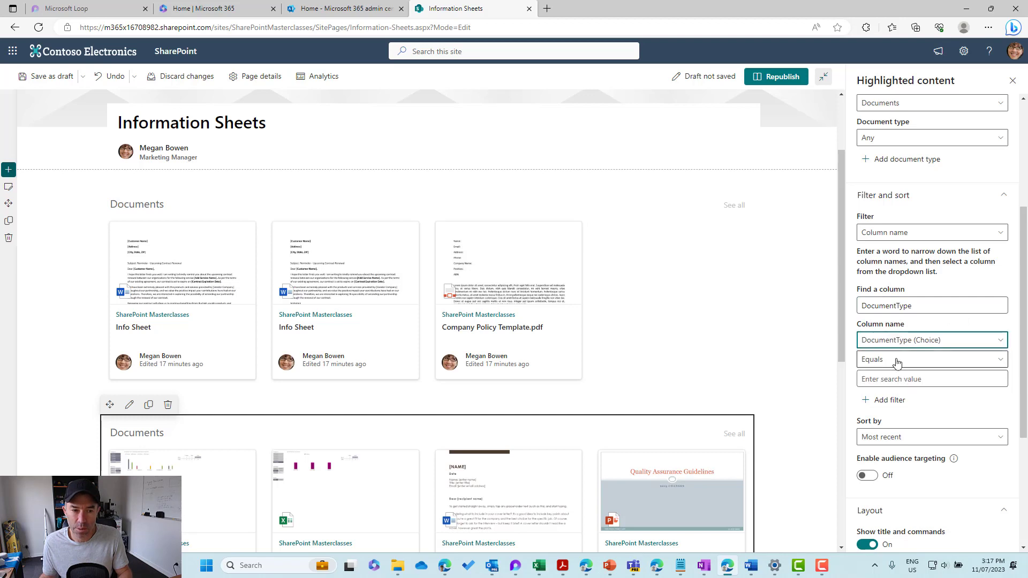
Enter "Updates" as the DocumentType filter's search value and title the second web part "Updates".
{"action": "left_click", "coordinate": [899, 380]}
{"action": "type", "text": "Updates"}
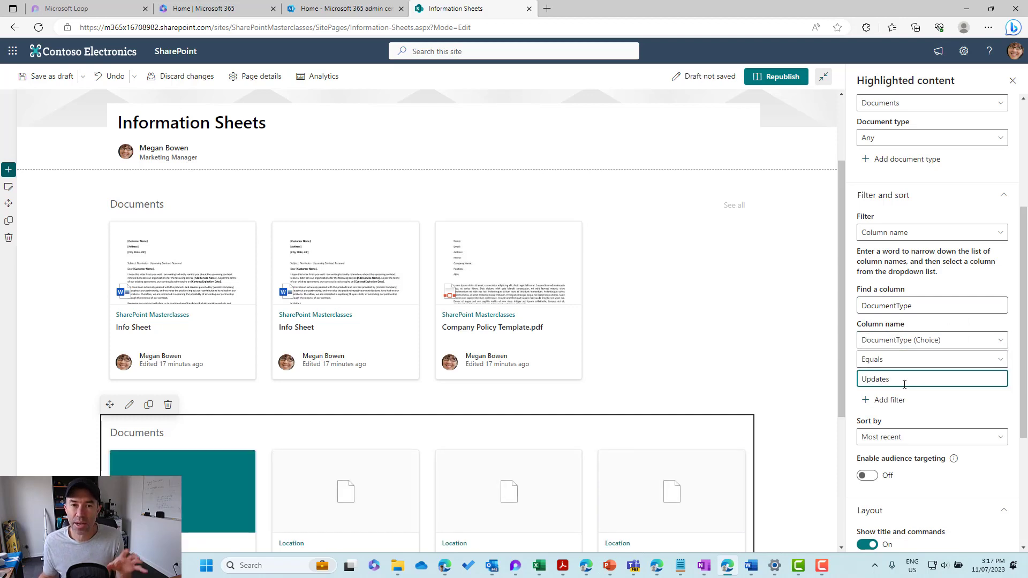
{"action": "scroll", "coordinate": [602, 388], "scroll_direction": "down", "scroll_amount": 3}
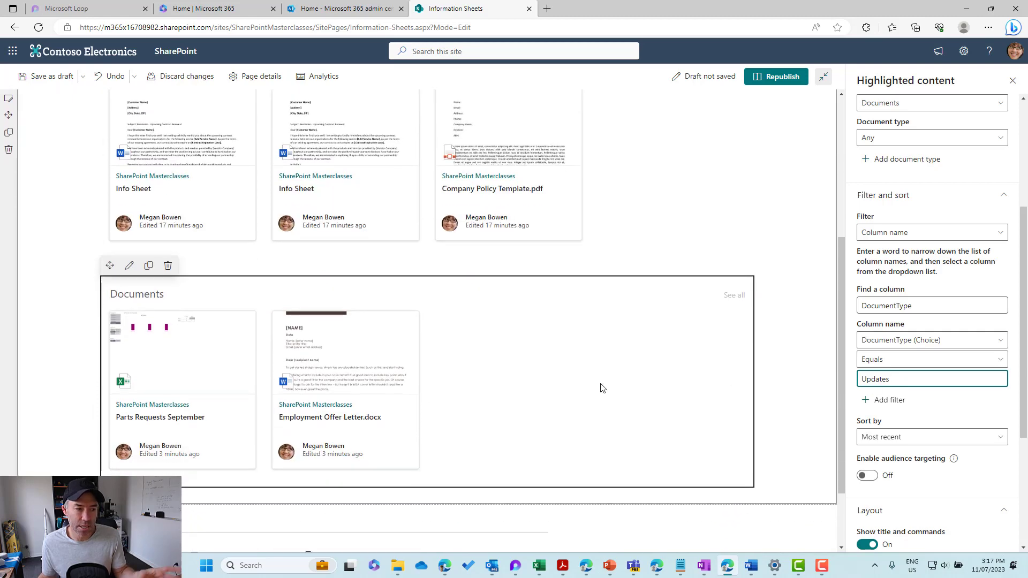
{"action": "left_click", "coordinate": [148, 293]}
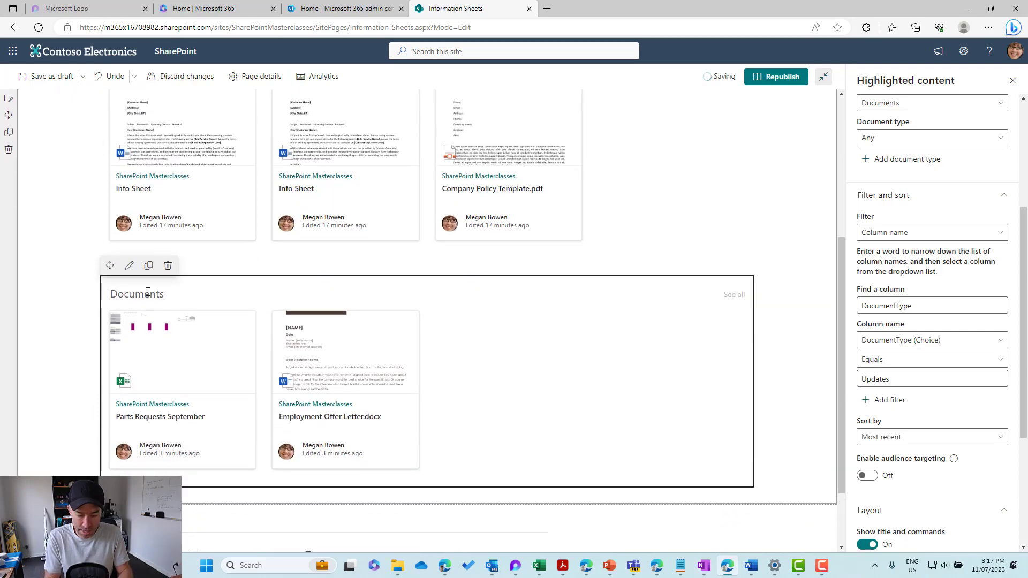
{"action": "key", "text": "ctrl+a"}
{"action": "type", "text": "Updates"}
Change the title of the first Highlighted content web part to "Information Sheets".
{"action": "scroll", "coordinate": [148, 293], "scroll_direction": "up", "scroll_amount": 4}
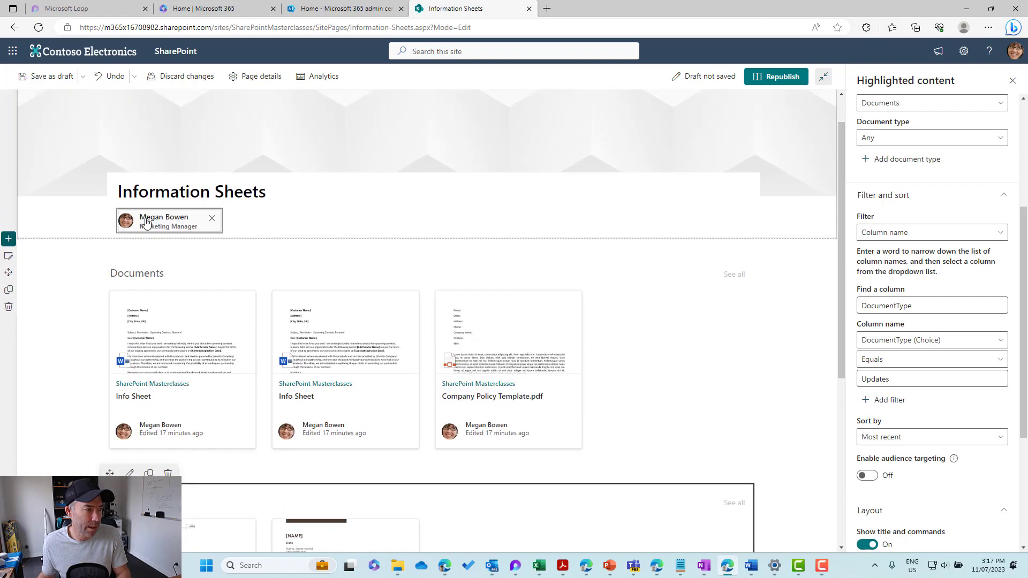
{"action": "left_click", "coordinate": [141, 275]}
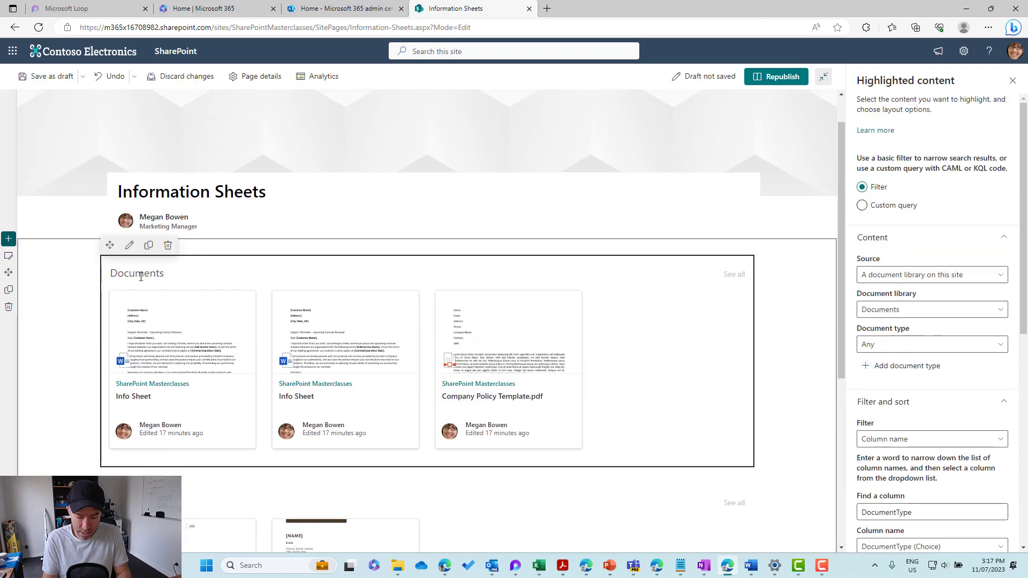
{"action": "key", "text": "ctrl+a"}
{"action": "type", "text": "Information Sh"}
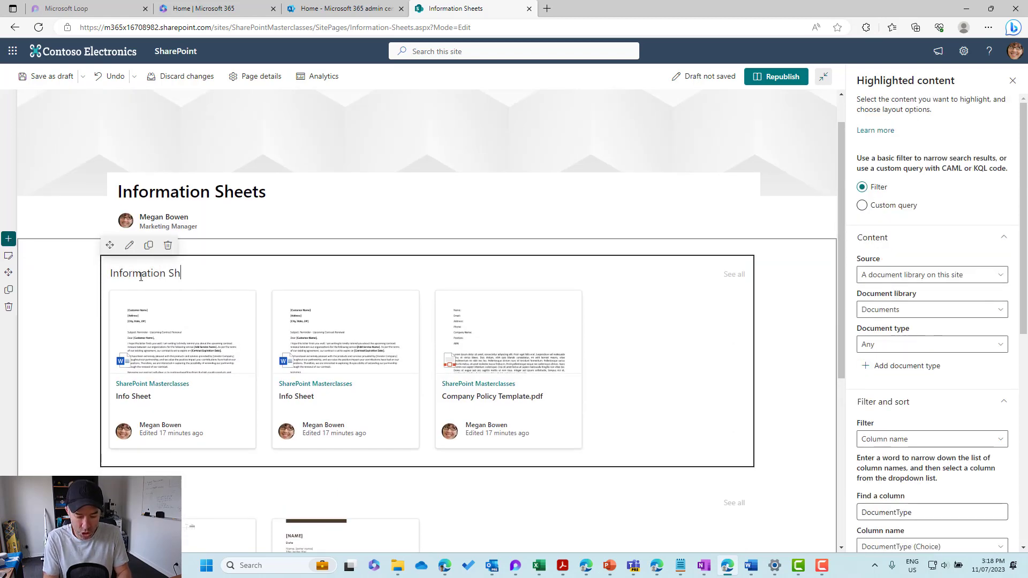
{"action": "type", "text": "eets"}
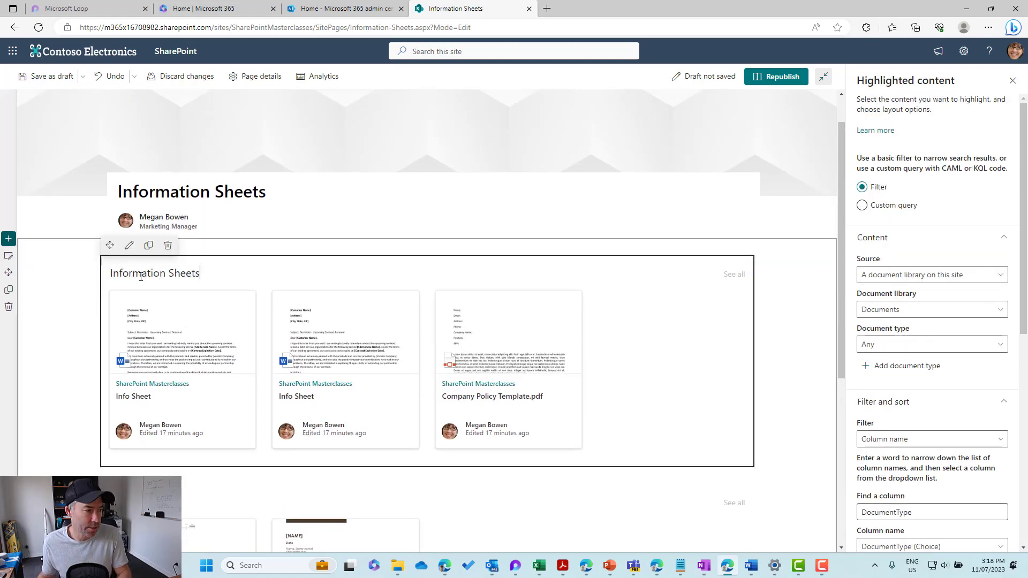
Republish the Information Sheets page and review its two filtered document sections.
{"action": "left_click", "coordinate": [767, 78]}
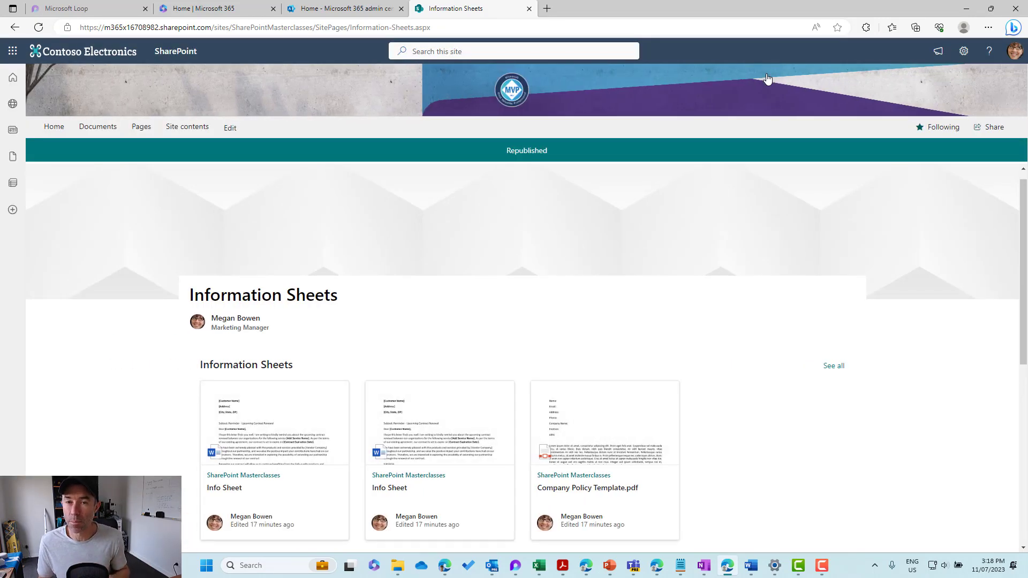
{"action": "scroll", "coordinate": [776, 216], "scroll_direction": "down", "scroll_amount": 3}
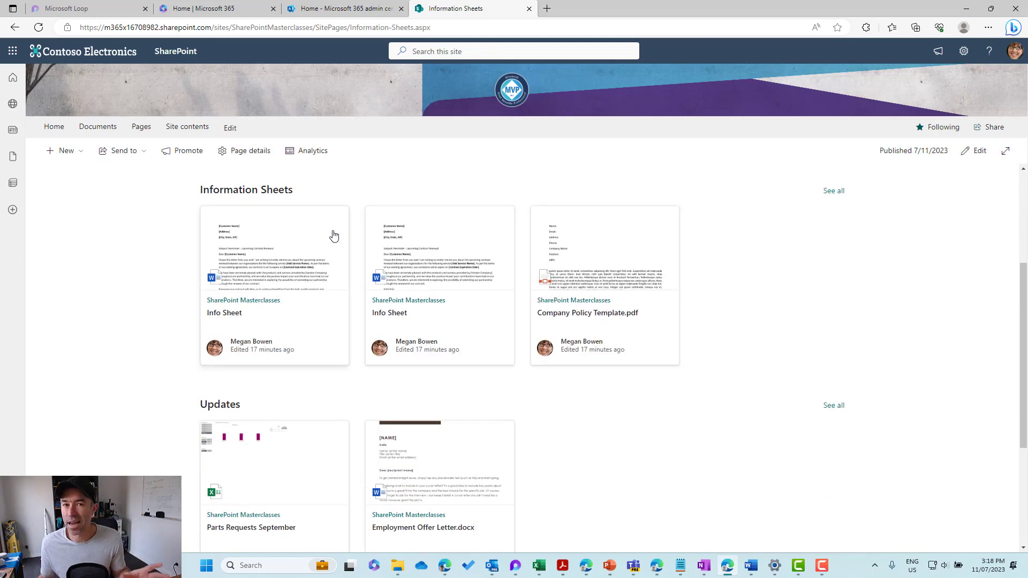
{"action": "scroll", "coordinate": [456, 214], "scroll_direction": "down", "scroll_amount": 2}
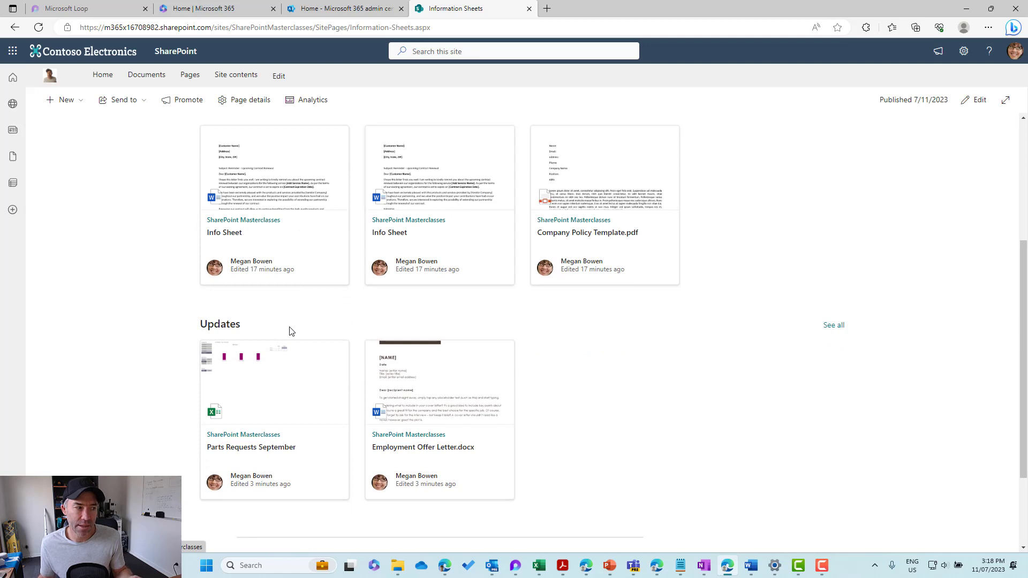
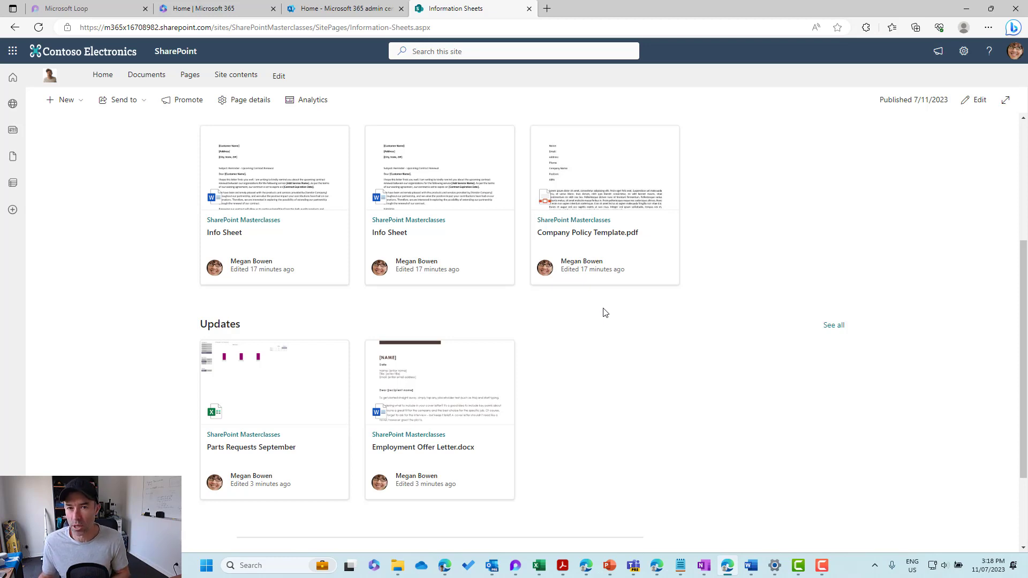
From the site's home page, create a document library named "More Documents" that is shown in the site navigation.
{"action": "scroll", "coordinate": [736, 244], "scroll_direction": "up", "scroll_amount": 6}
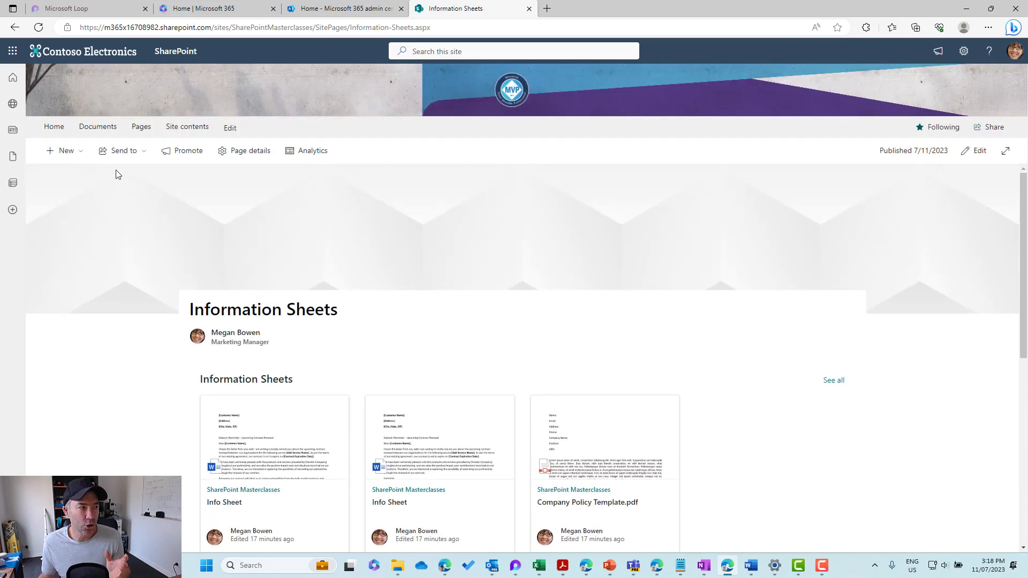
{"action": "left_click", "coordinate": [53, 129]}
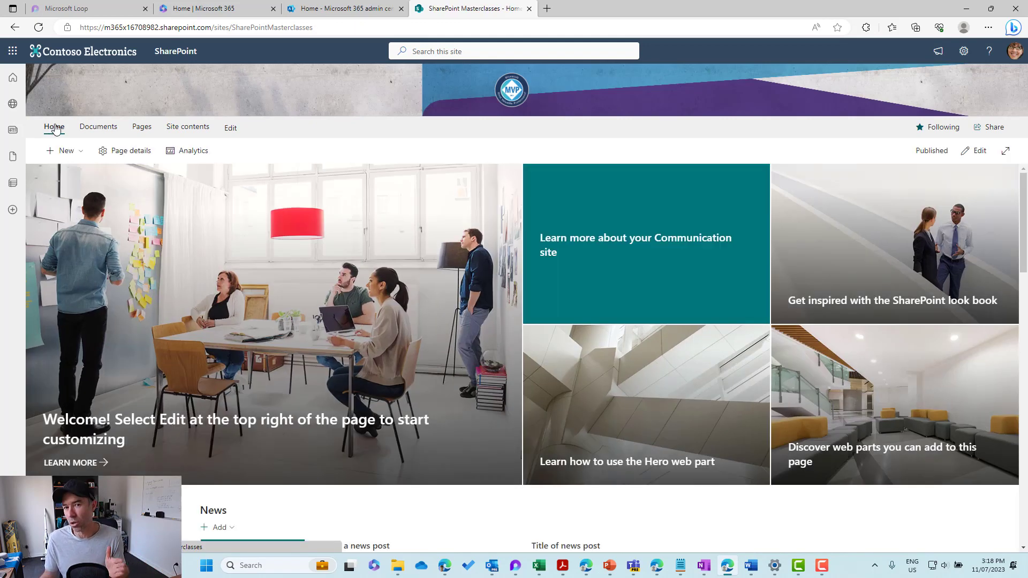
{"action": "left_click", "coordinate": [66, 150]}
{"action": "left_click", "coordinate": [77, 199]}
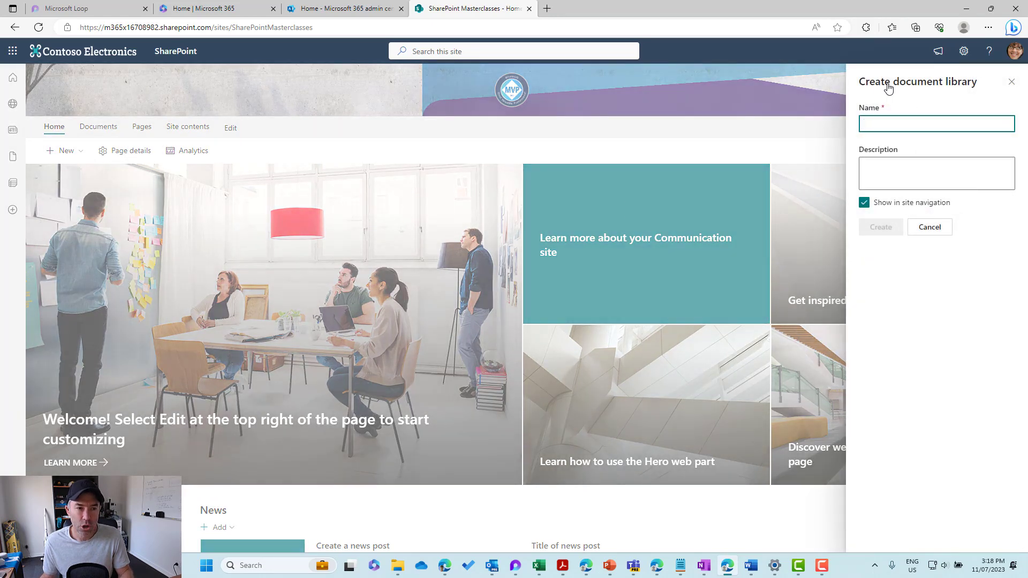
{"action": "left_click", "coordinate": [912, 126]}
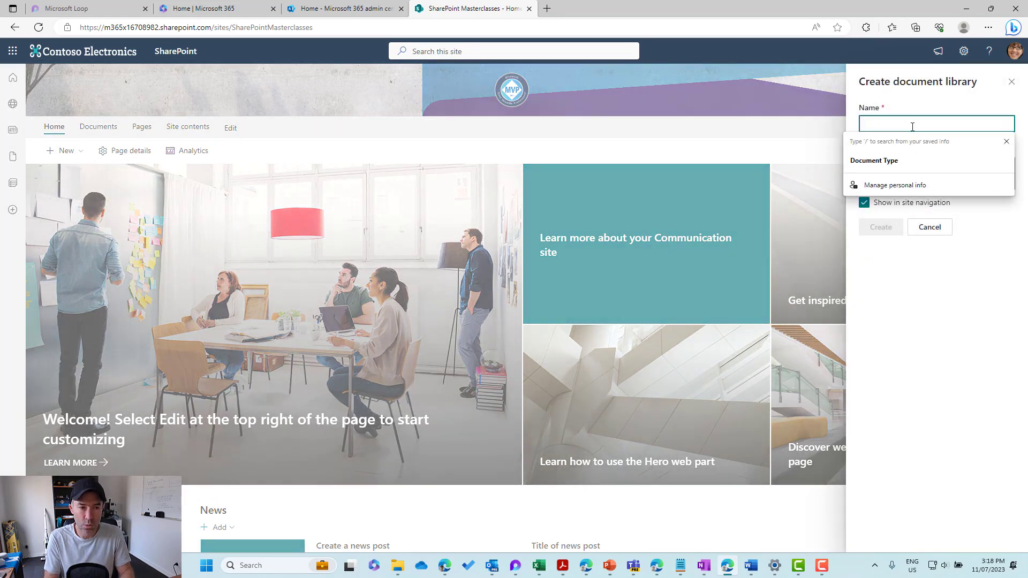
{"action": "type", "text": "More "}
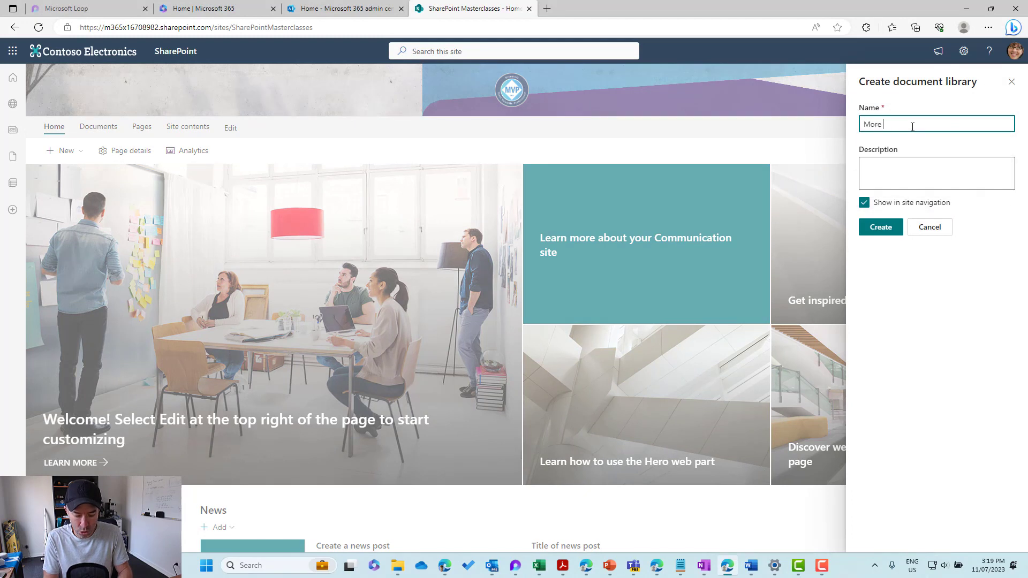
{"action": "type", "text": "Documents"}
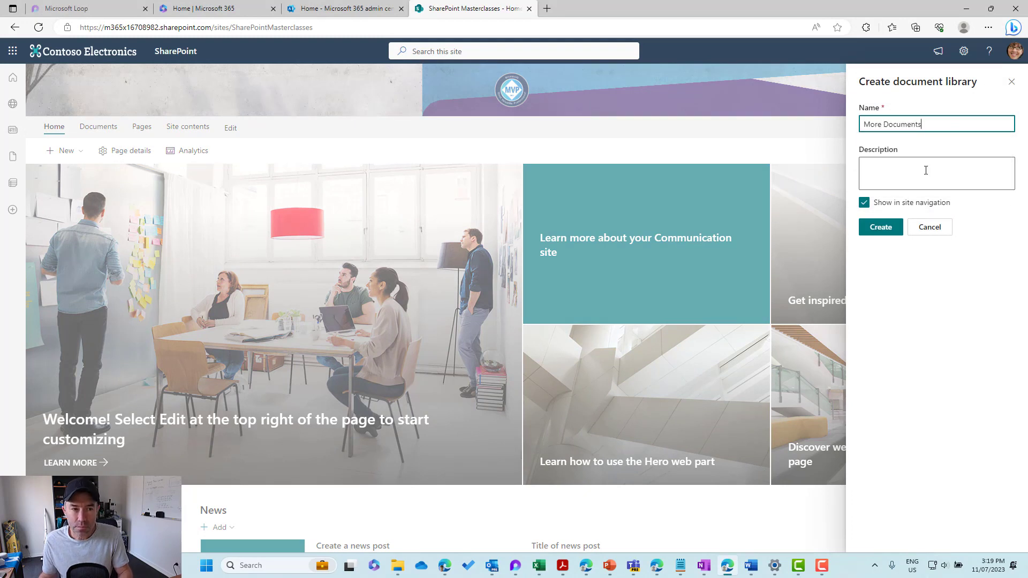
{"action": "left_click", "coordinate": [881, 224]}
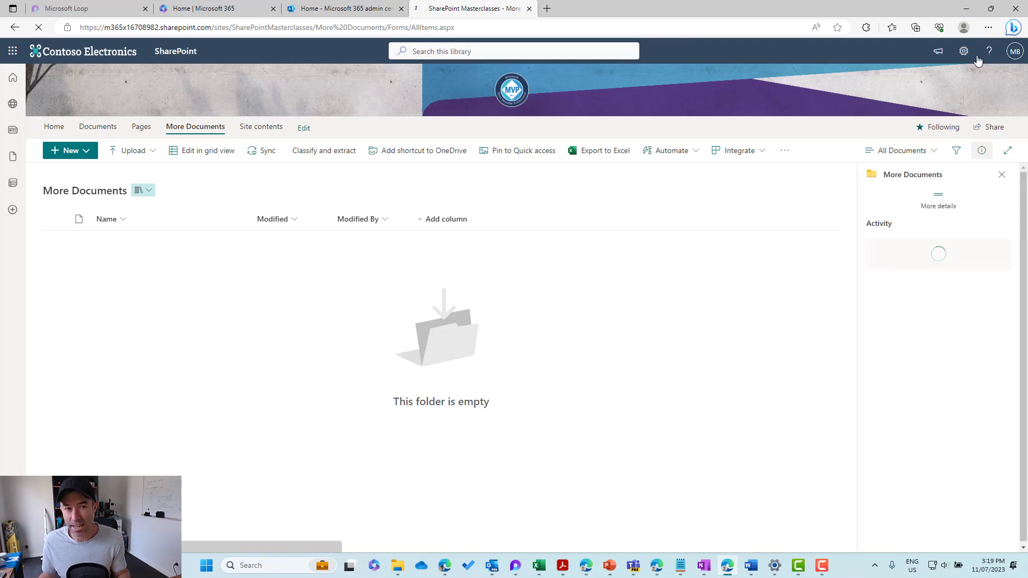
Add the existing DocumentType site column from the "_my custom columns" group to the More Documents library and return to the library.
{"action": "left_click", "coordinate": [964, 51]}
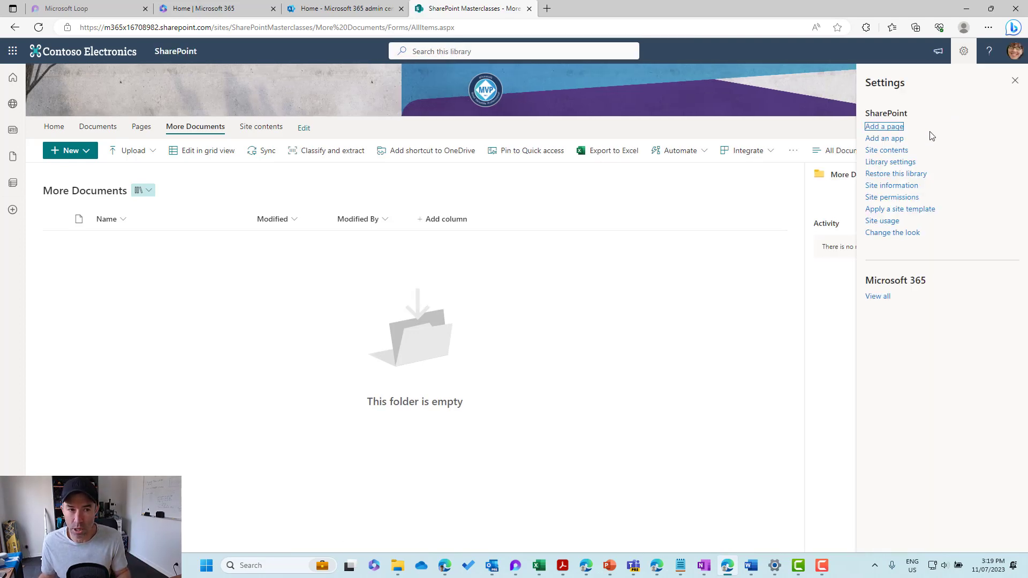
{"action": "left_click", "coordinate": [886, 162]}
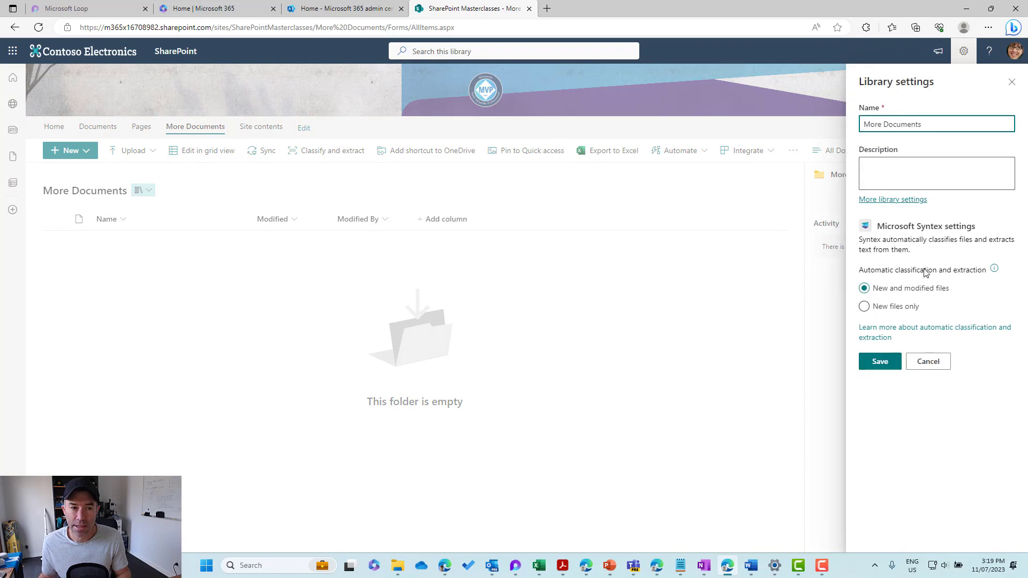
{"action": "left_click", "coordinate": [885, 199]}
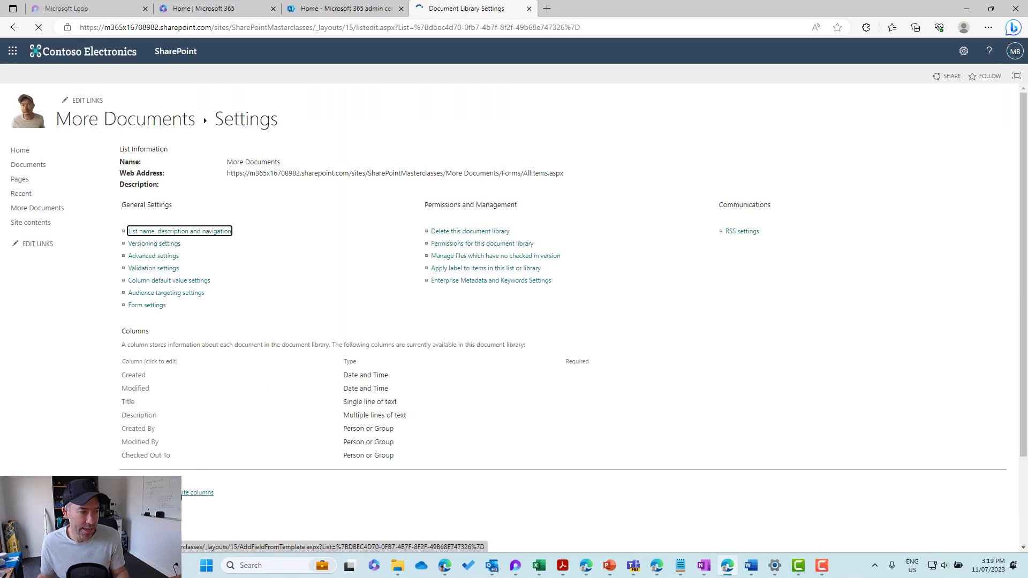
{"action": "left_click", "coordinate": [171, 492]}
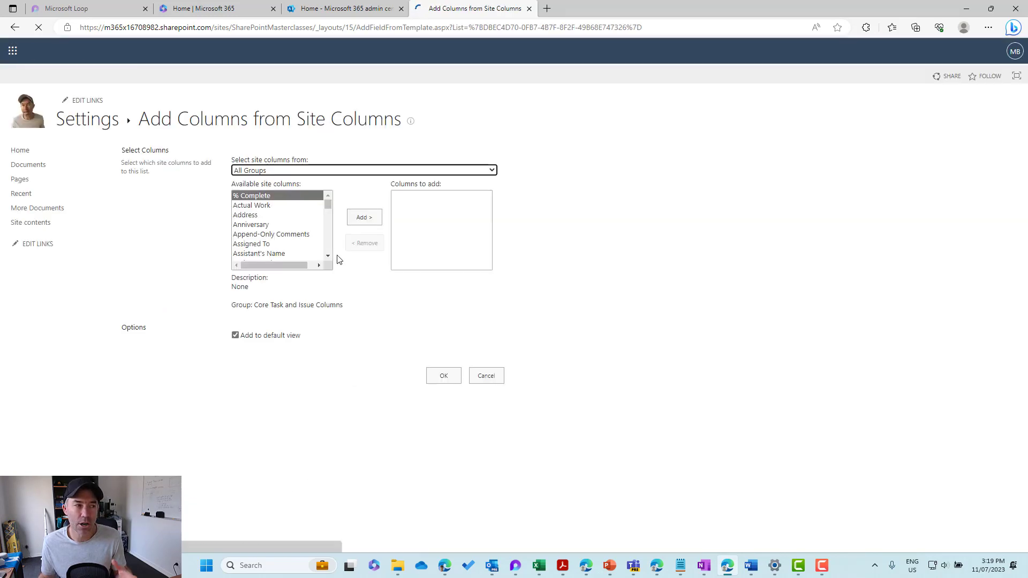
{"action": "left_click", "coordinate": [301, 171]}
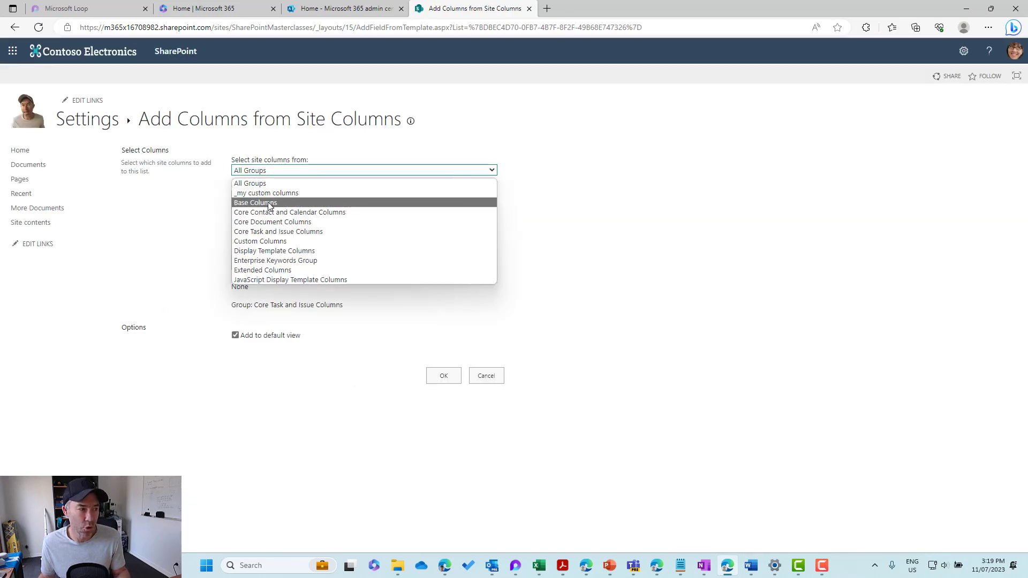
{"action": "left_click", "coordinate": [275, 194]}
{"action": "left_click", "coordinate": [368, 220]}
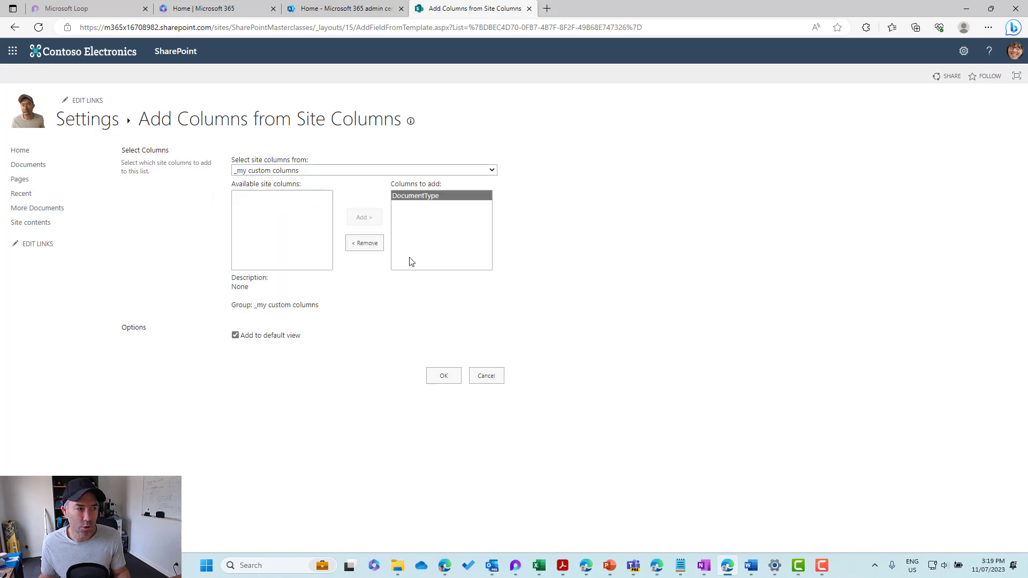
{"action": "left_click", "coordinate": [444, 376]}
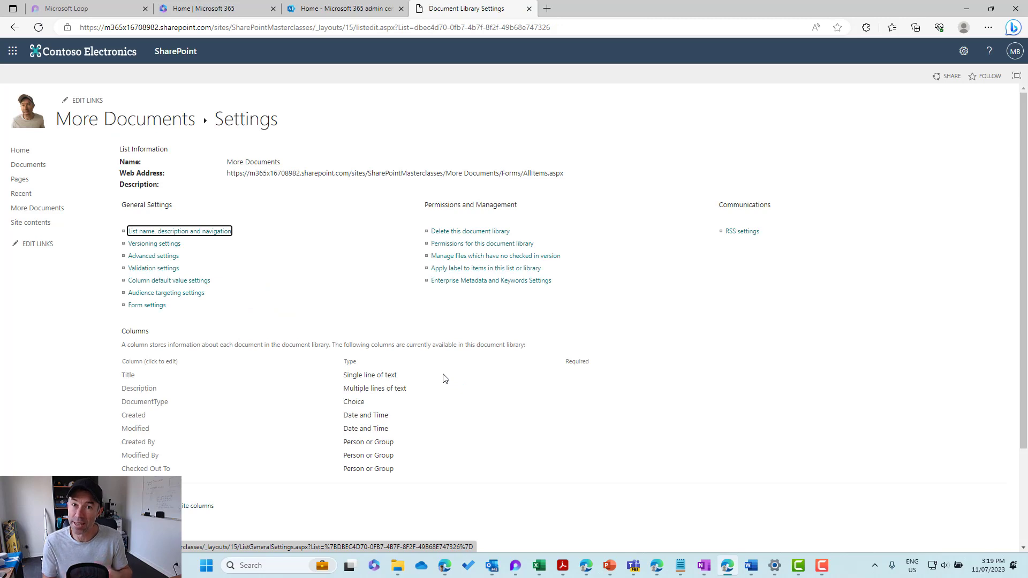
{"action": "left_click", "coordinate": [142, 121]}
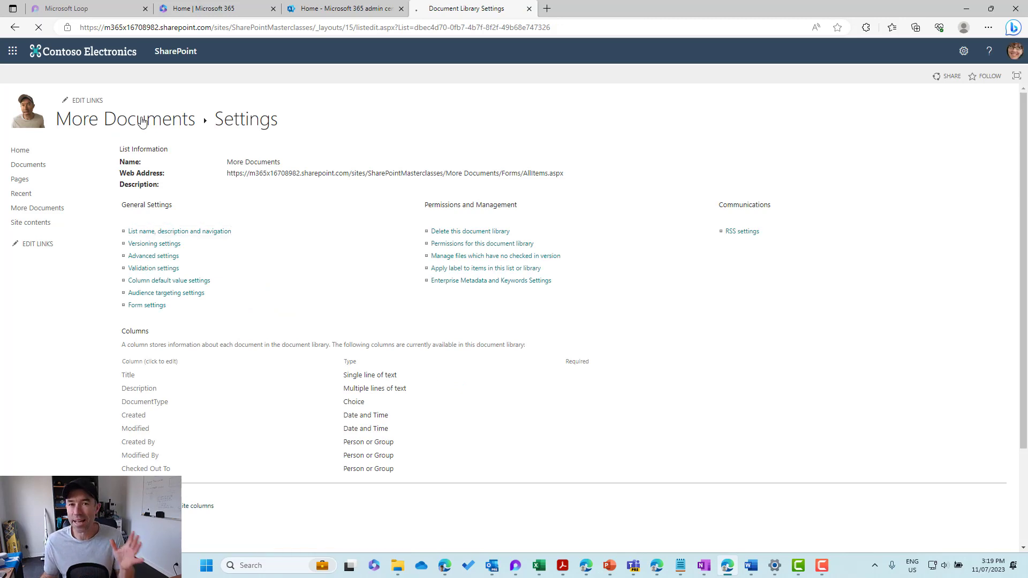